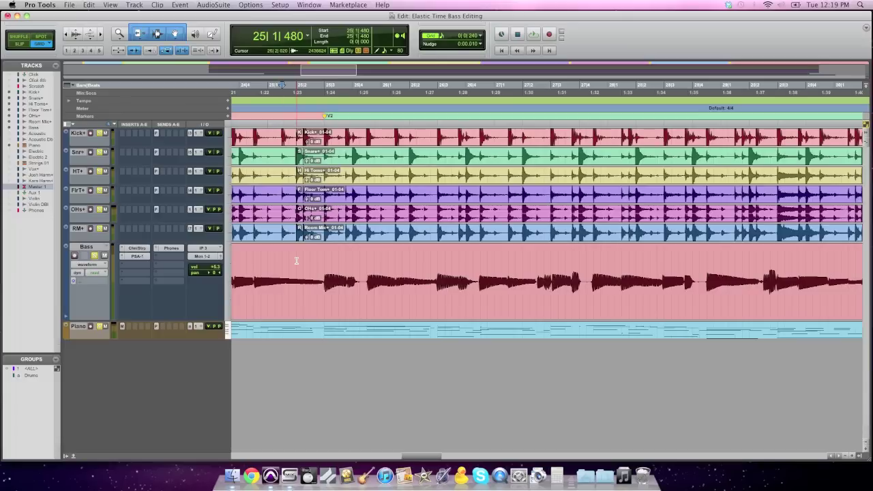
Step: Play the song from 25|1|480 to hear the bass against the drums, stop playback and return to the start point
key(space)
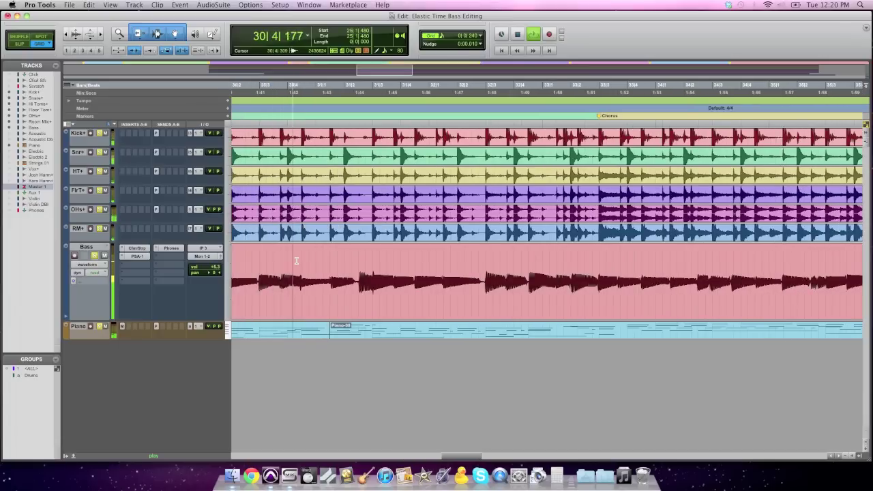
key(space)
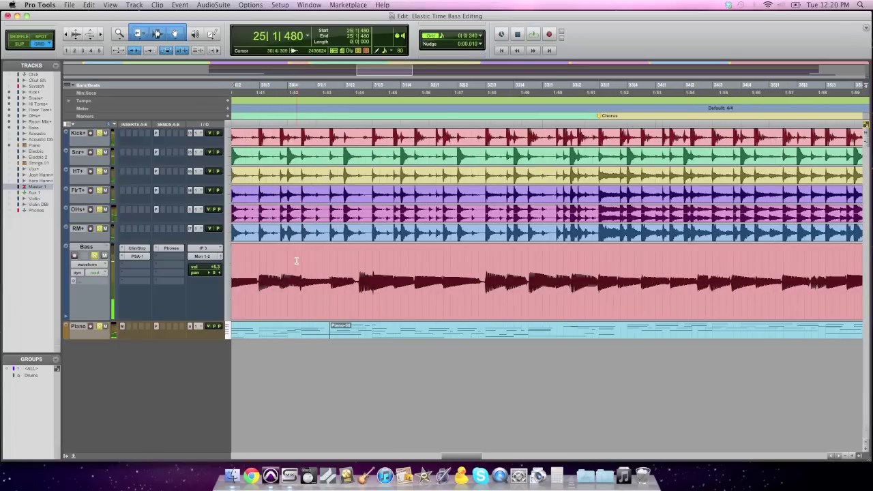
scroll(296, 260, left, 10)
scroll(338, 269, right, 5)
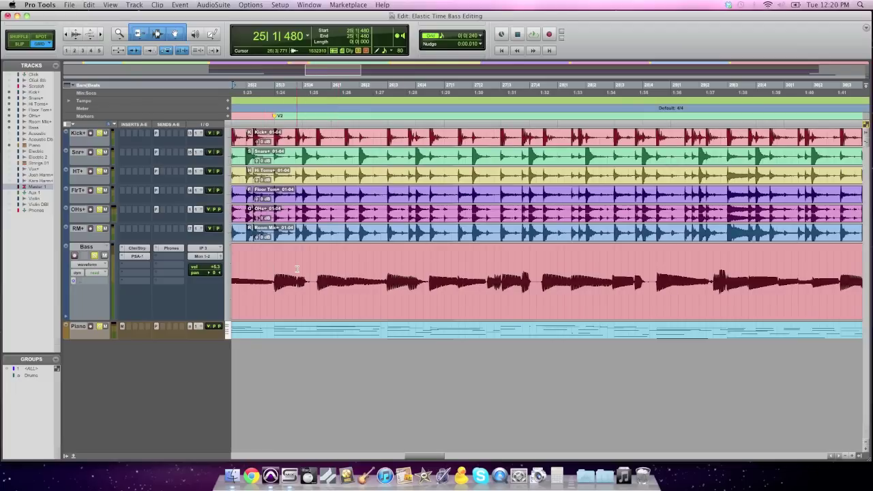
scroll(280, 268, left, 5)
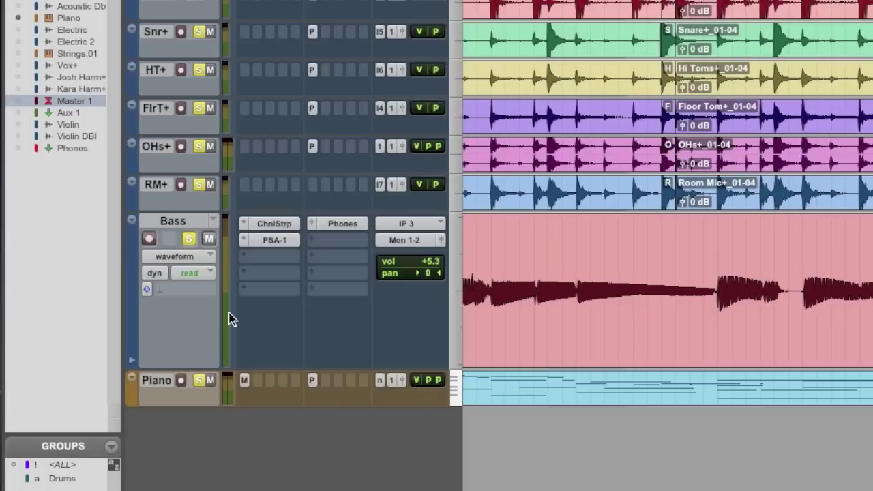
Step: Enable Monophonic Elastic Audio on the Bass track and change its track view to analysis, followed by warp
click(190, 290)
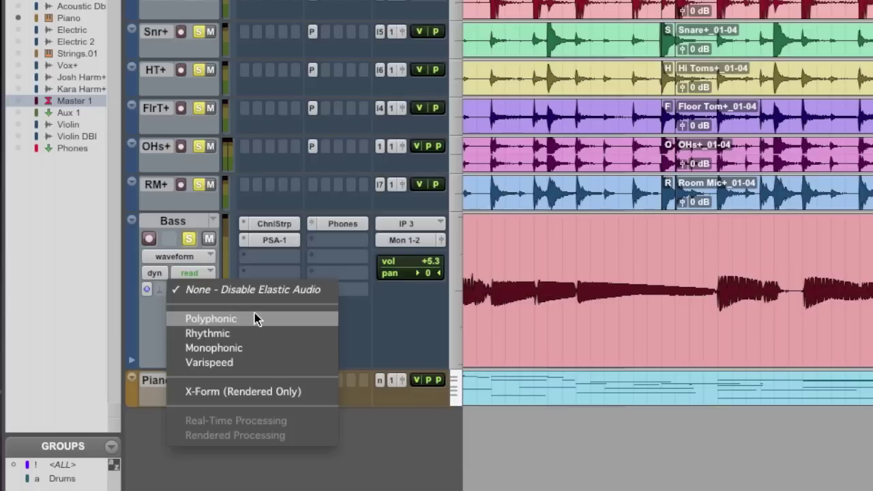
click(257, 351)
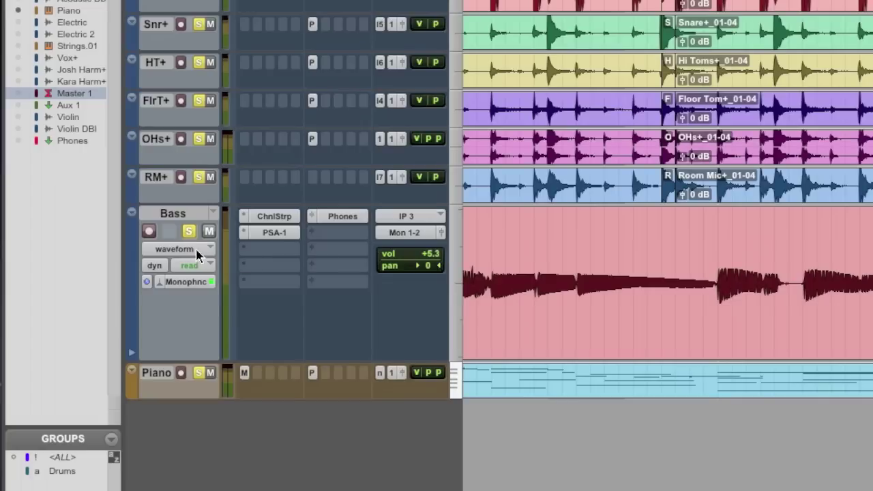
click(98, 264)
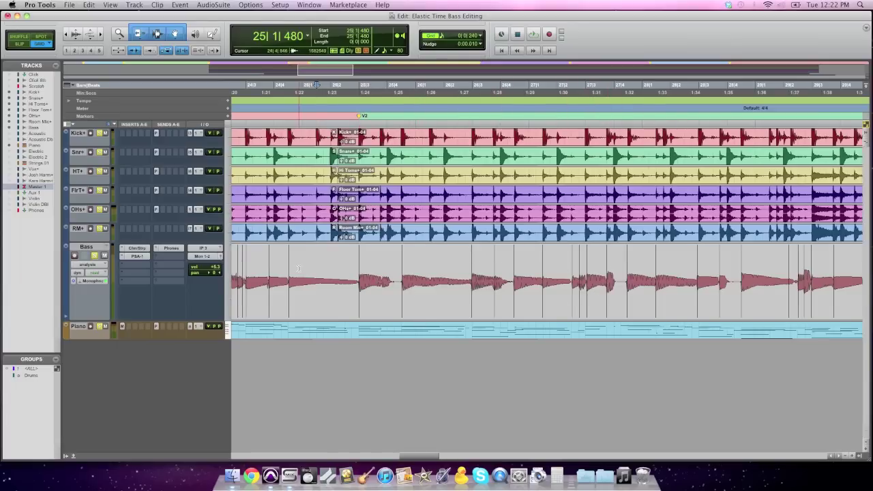
click(90, 265)
click(87, 272)
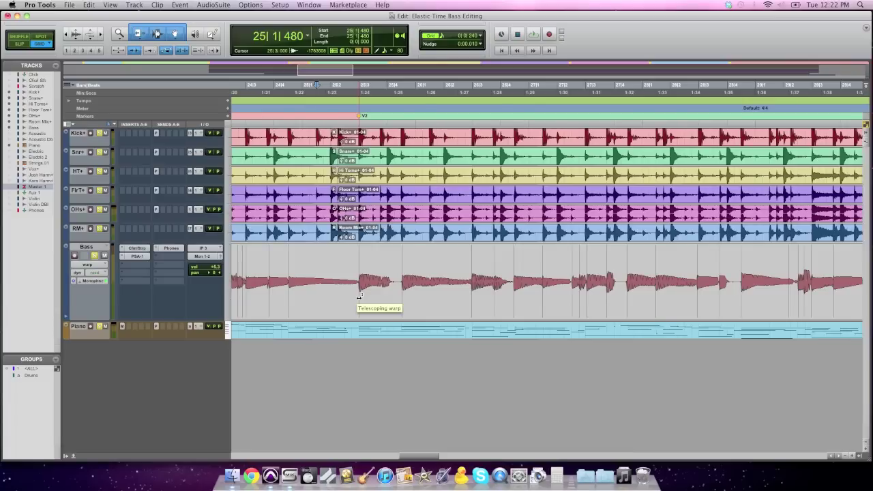
Step: Add warp markers to the bass note at V2 and its two neighbours, and pull the middle one back to the drum clips' start
click(359, 296)
click(289, 303)
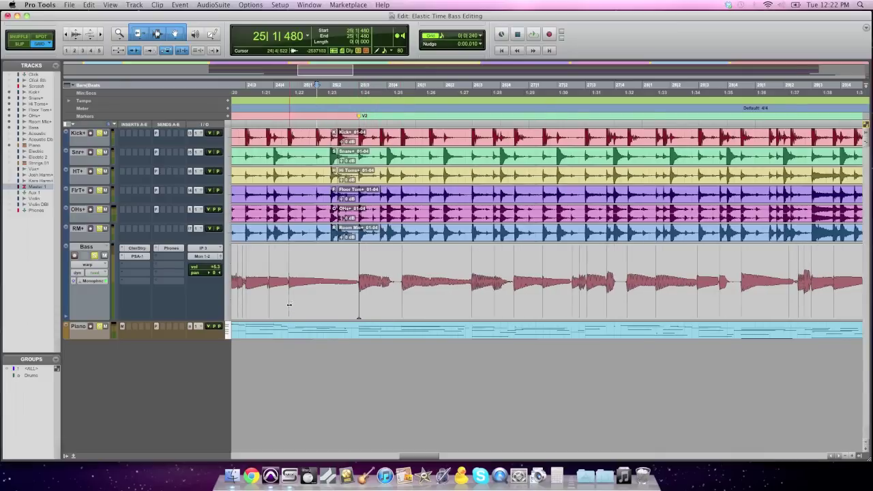
click(402, 298)
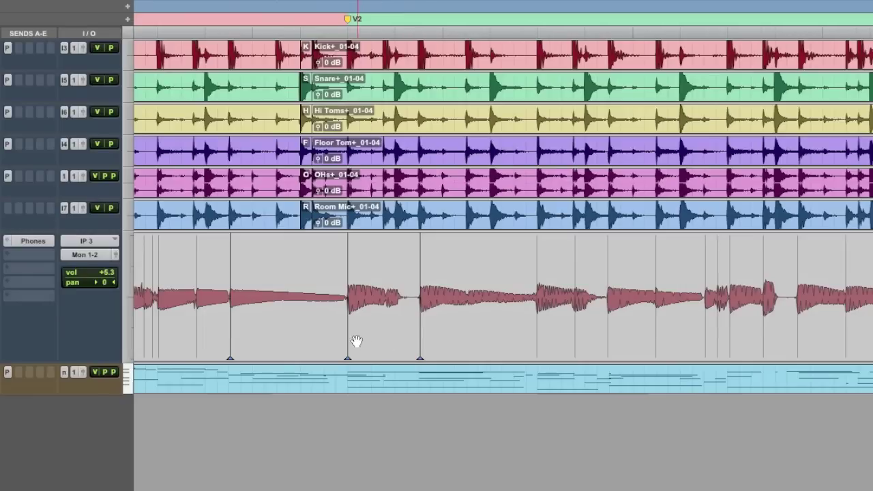
mouse_move(349, 335)
mouse_down()
mouse_move(302, 332)
mouse_move(372, 327)
mouse_move(299, 326)
mouse_up()
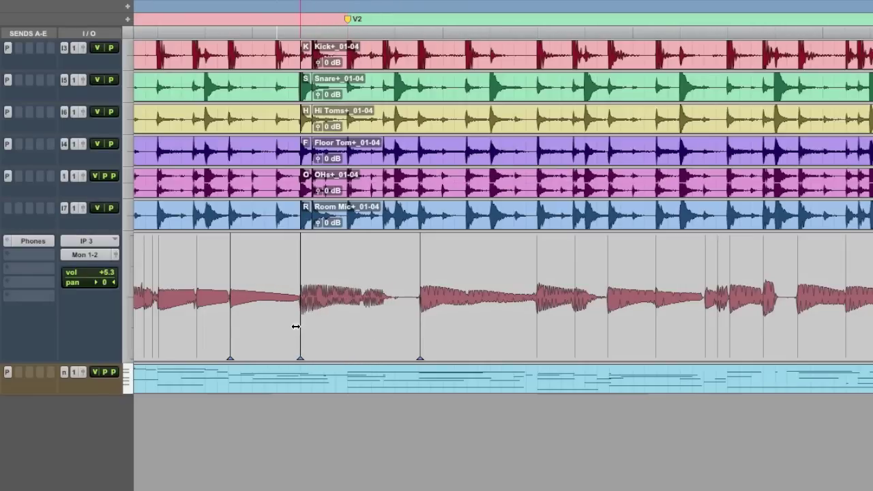
Step: Undo the bass note's warp and the added warp markers
key(ctrl+z)
key(ctrl+z)
key(ctrl+z)
key(ctrl+shift+z)
key(ctrl+z)
Step: Try an individual warp on the bass note at V2, shifting it slightly later, and undo it with its markers
alt+click(347, 329)
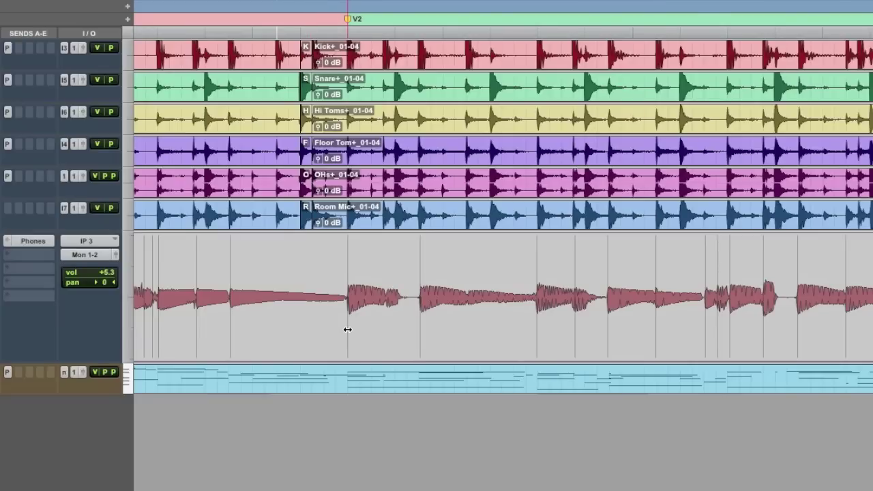
ctrl+click(347, 329)
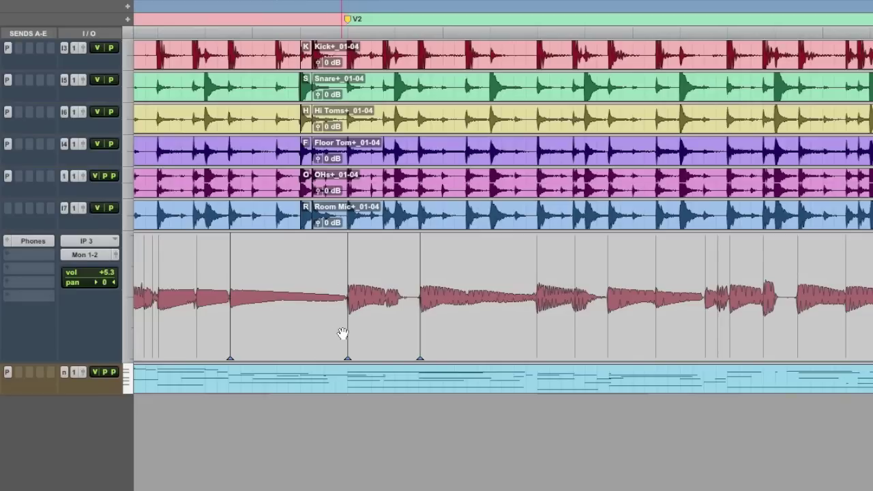
mouse_move(347, 338)
mouse_down()
mouse_move(323, 339)
mouse_move(371, 335)
mouse_move(361, 334)
mouse_up()
key(super+z)
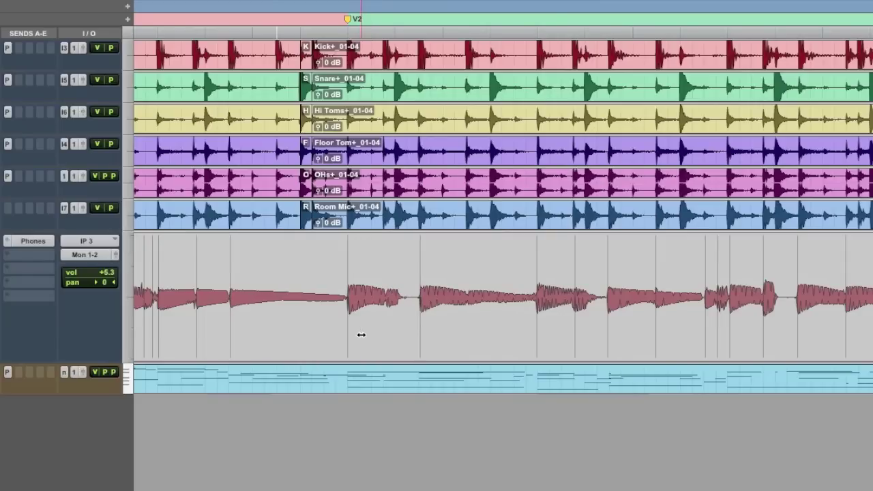
Step: Try warping the bass note between beats 26|3 and 26|4 slightly later, and undo the change
mouse_move(575, 329)
mouse_down()
mouse_move(551, 330)
mouse_move(579, 329)
mouse_up()
key(super+z)
key(super+z)
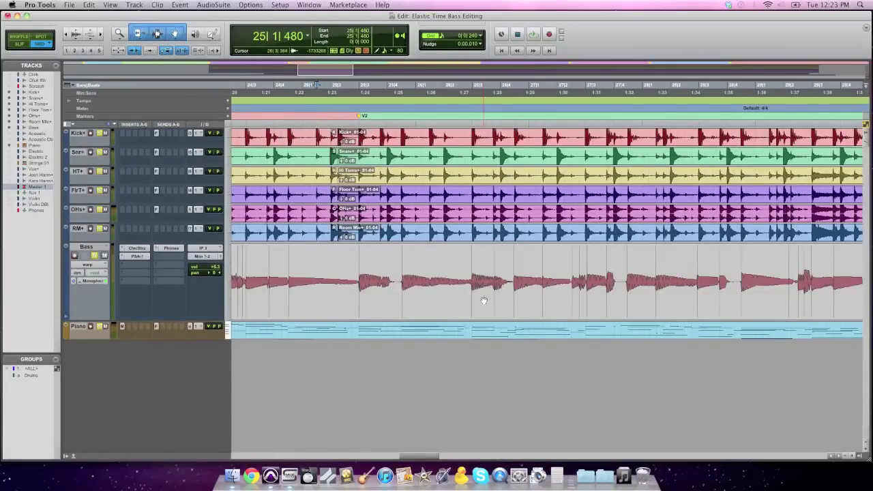
Step: Return the Bass track to waveform view and select its audio from 25|2|480 to 33|3|240
click(92, 268)
click(93, 276)
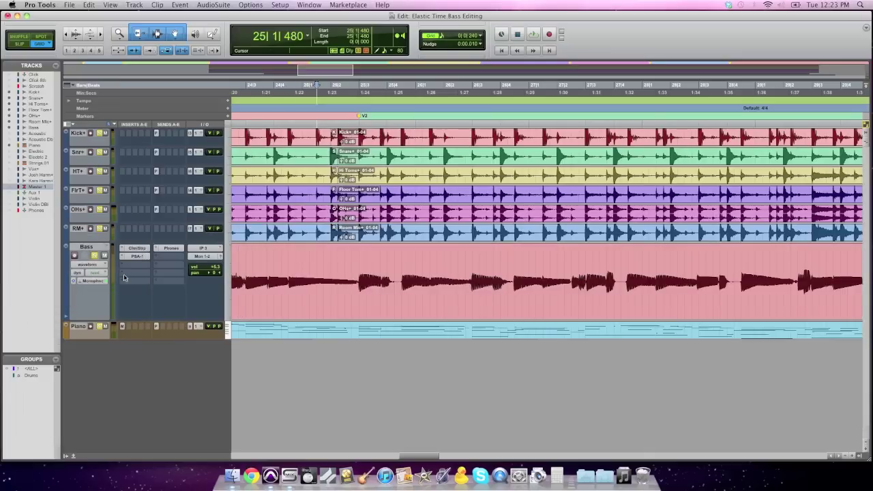
click(358, 254)
scroll(363, 278, right, 5)
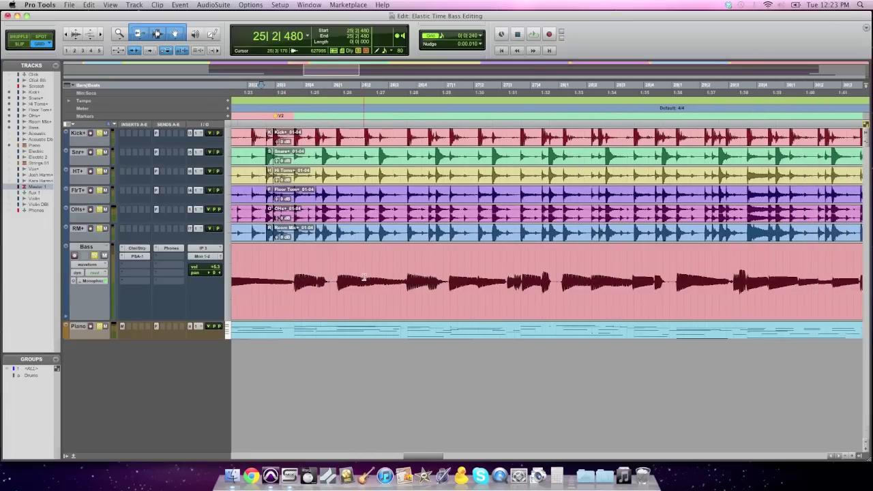
scroll(364, 278, right, 5)
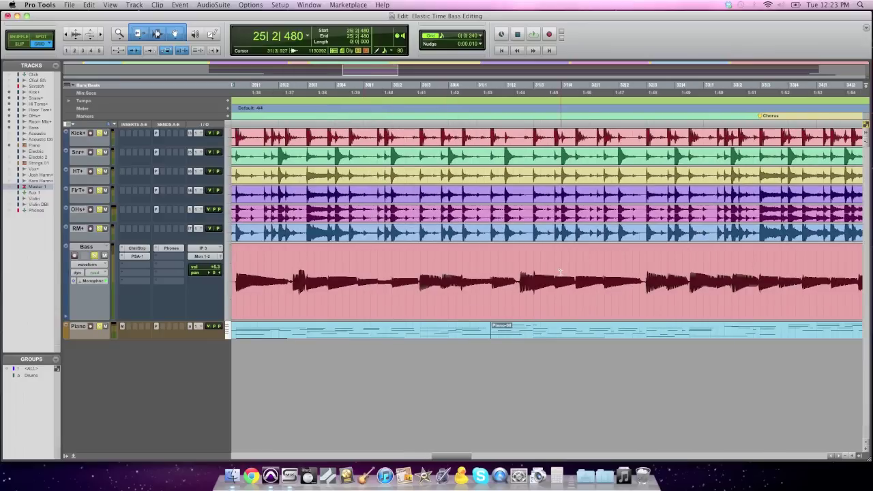
shift+click(766, 267)
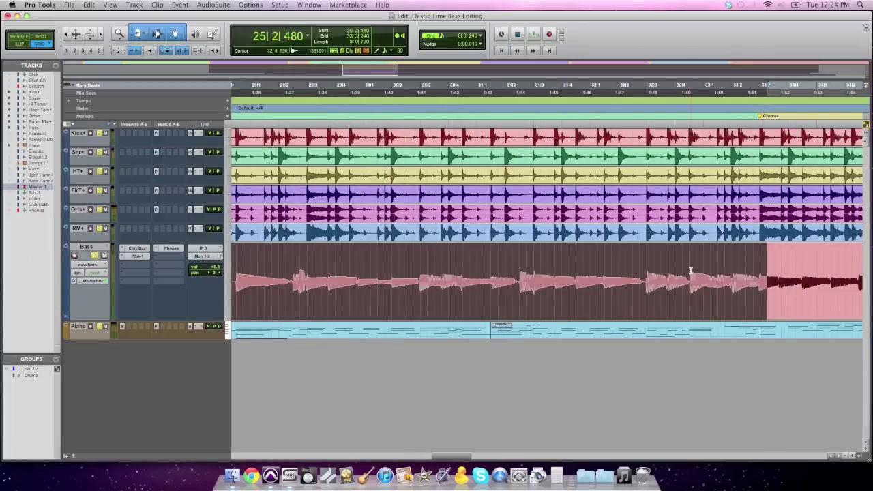
scroll(691, 270, left, 2)
scroll(688, 270, left, 5)
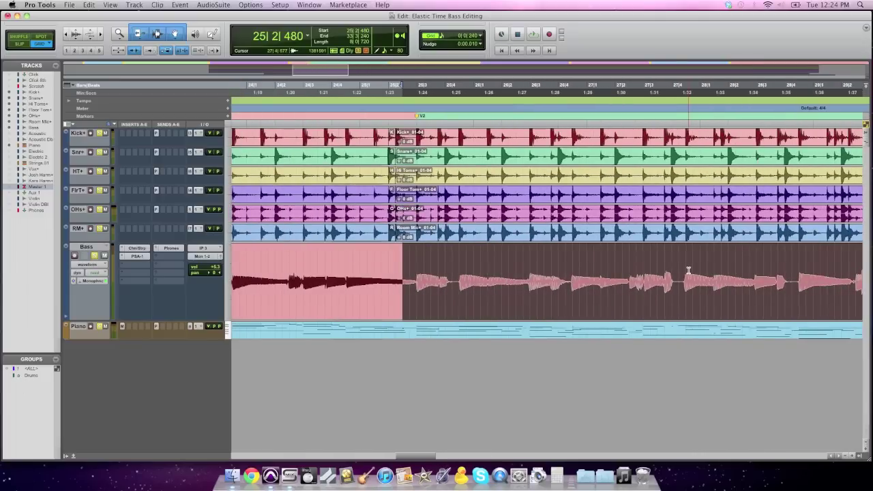
key(alt+0)
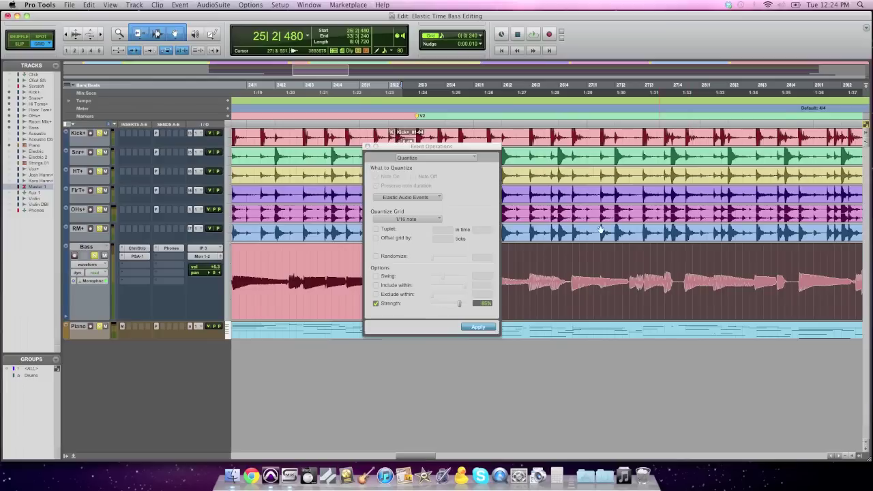
drag(465, 147, 551, 57)
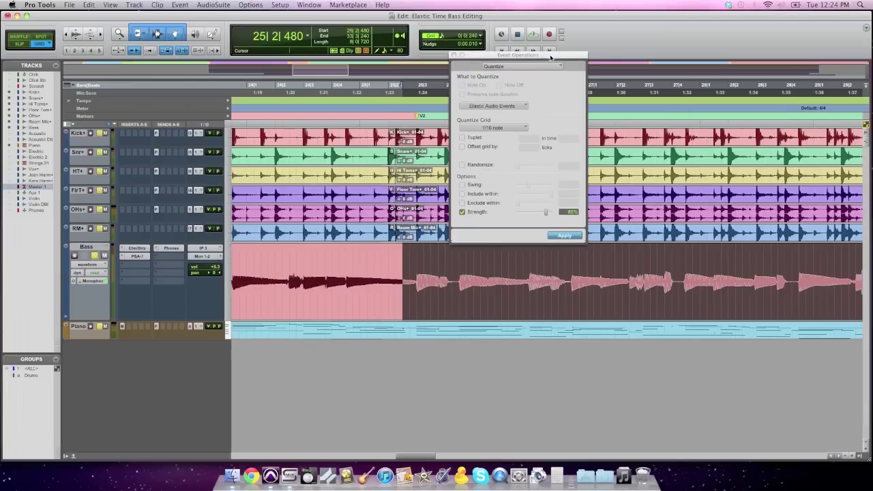
click(454, 56)
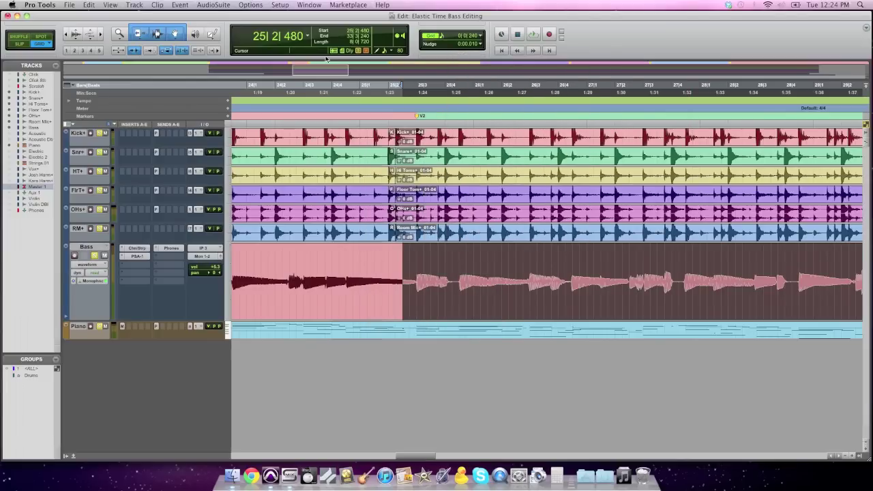
Step: Open the Quantize event operation for the bass selection and keep Elastic Audio Events as what to quantize
click(179, 5)
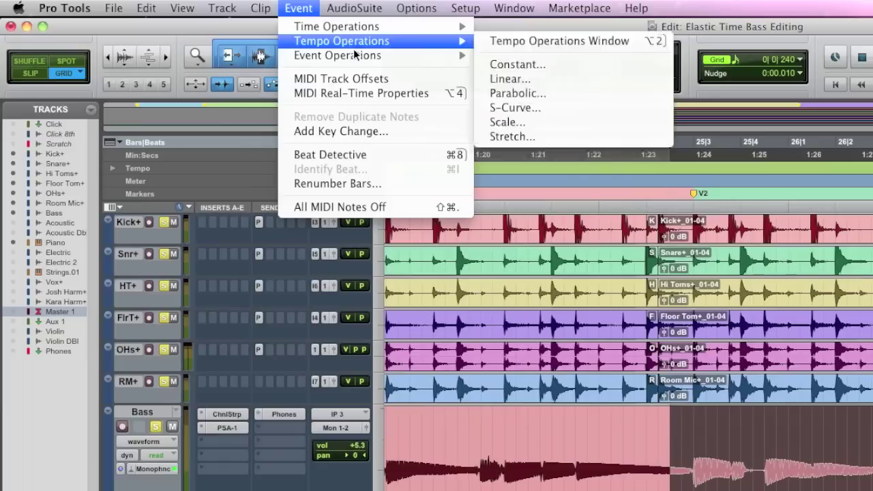
mouse_move(359, 55)
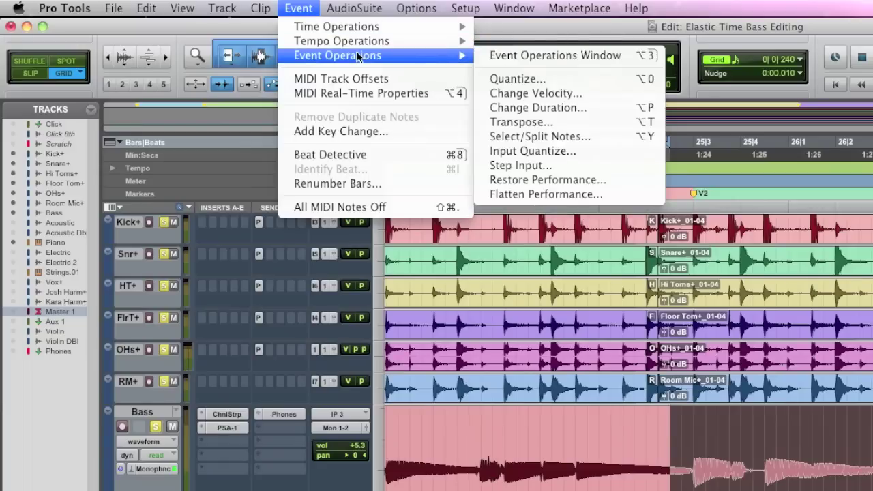
click(576, 79)
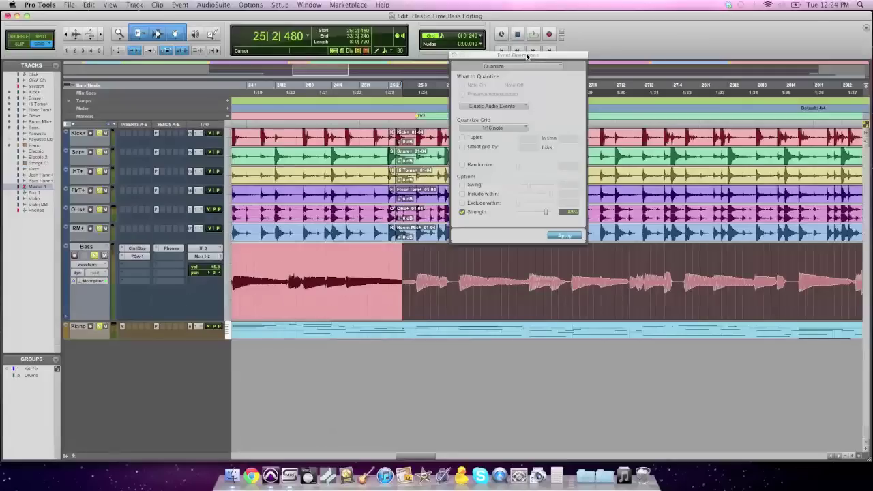
drag(526, 56, 516, 45)
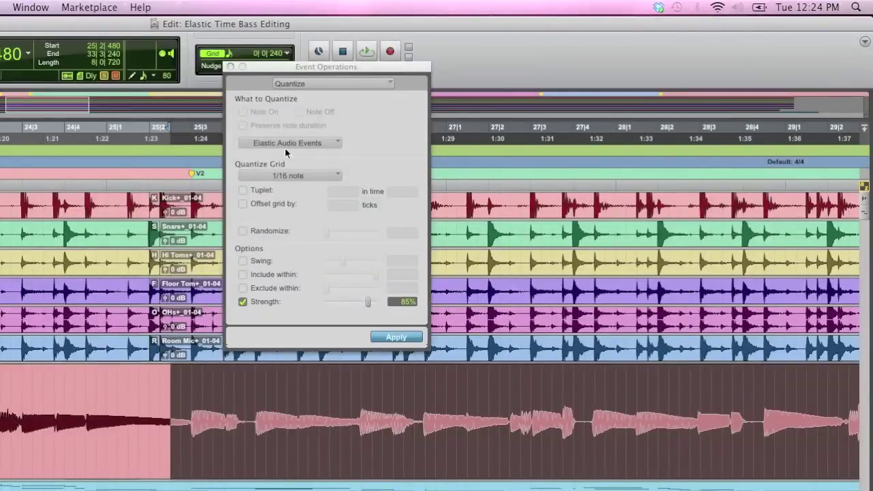
click(322, 143)
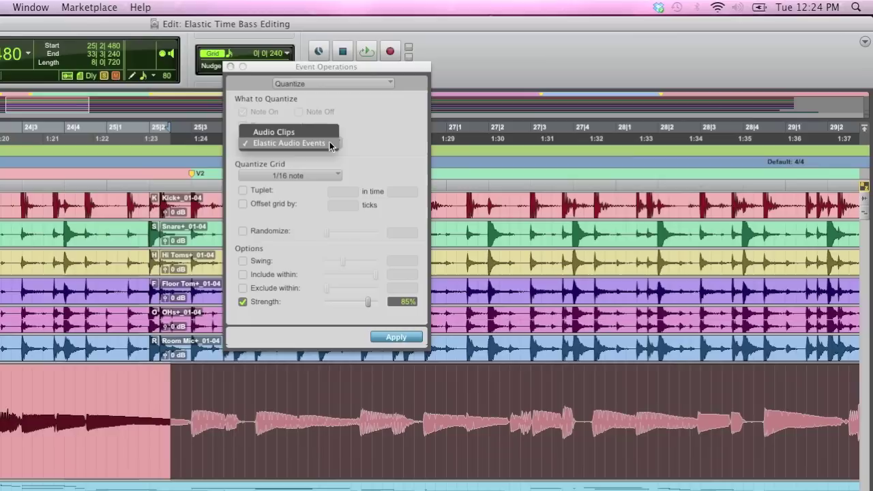
click(331, 145)
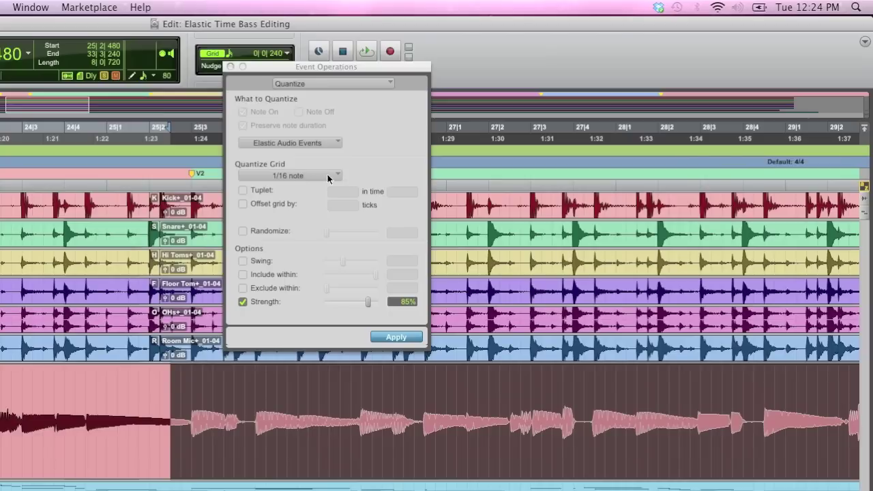
Step: Try the quantize Strength off and at 100%, and turn a small Randomize amount on and back off
click(243, 302)
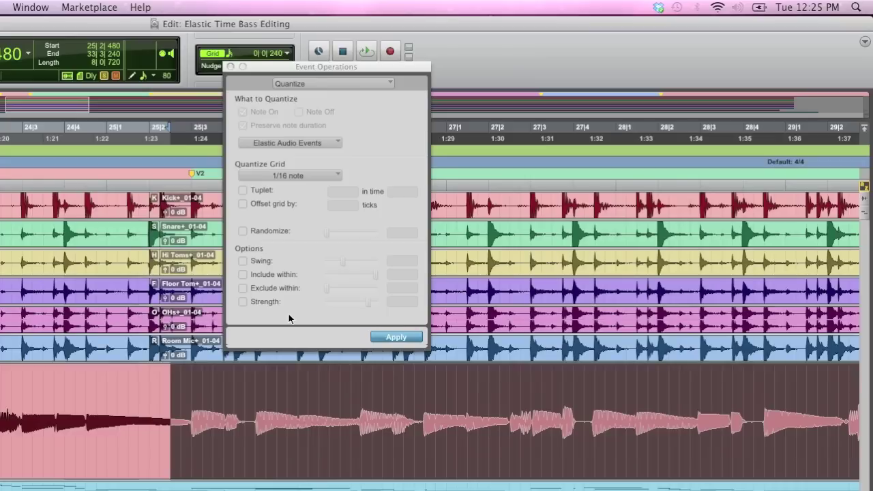
click(244, 303)
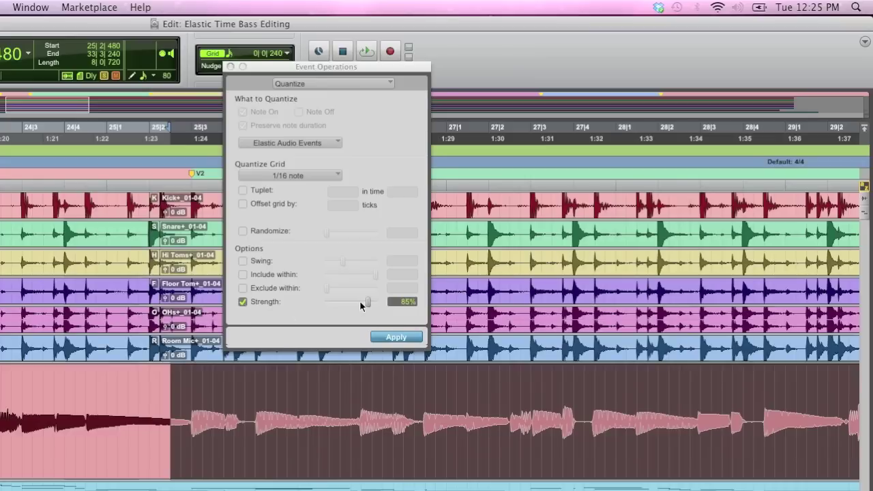
mouse_move(365, 302)
mouse_down()
mouse_move(378, 301)
mouse_move(305, 305)
mouse_move(365, 304)
mouse_up()
drag(368, 301, 388, 302)
click(243, 231)
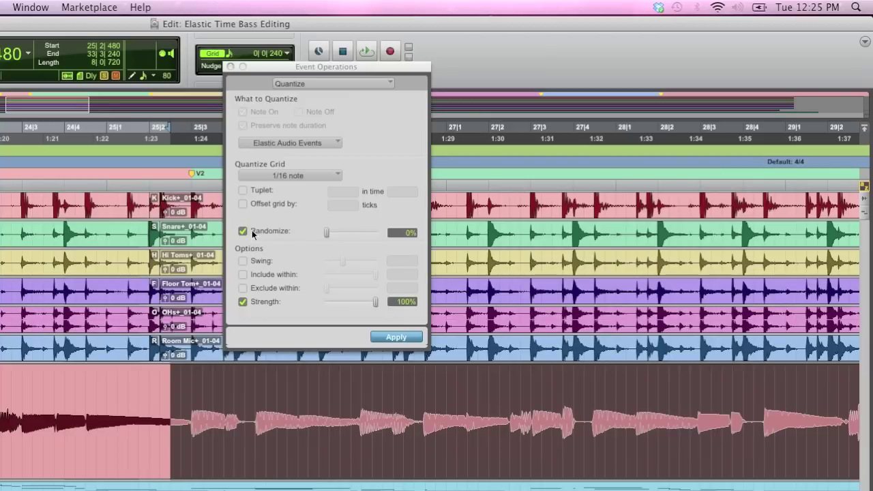
drag(326, 233, 336, 234)
click(243, 230)
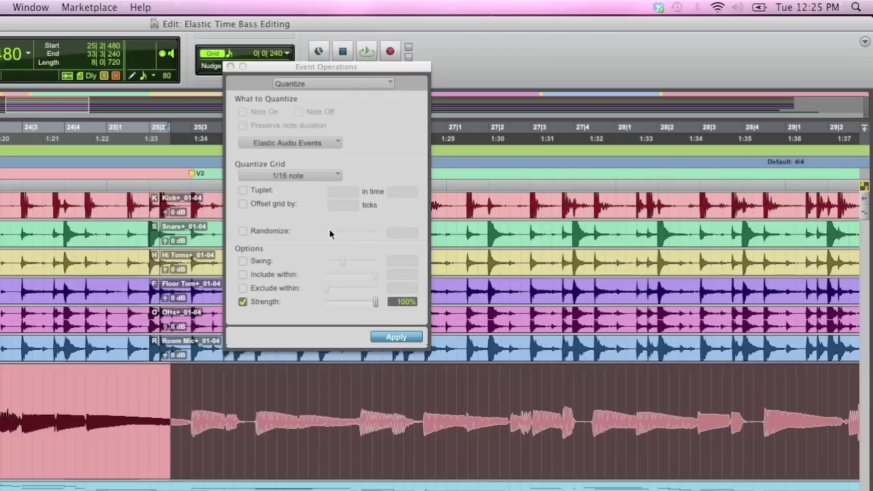
Step: Set the quantize Strength to 85% and apply the 1/16-note quantize to the selected bass audio
drag(372, 306, 368, 305)
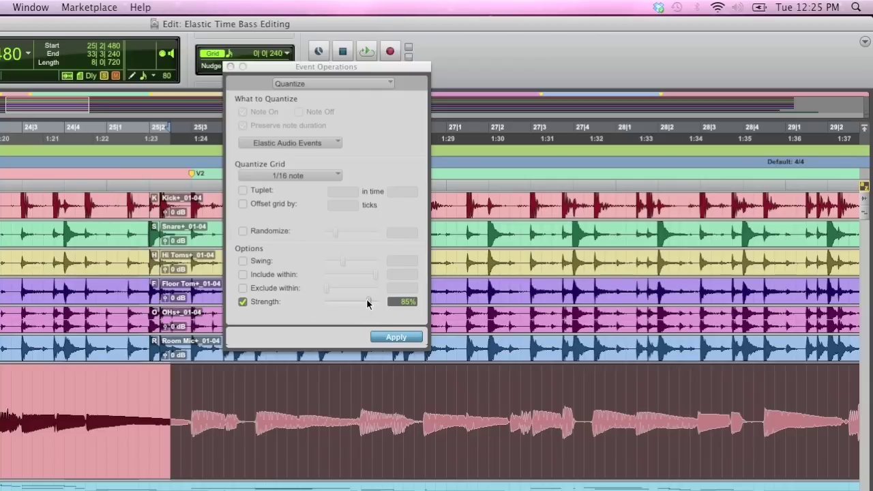
click(388, 337)
click(397, 337)
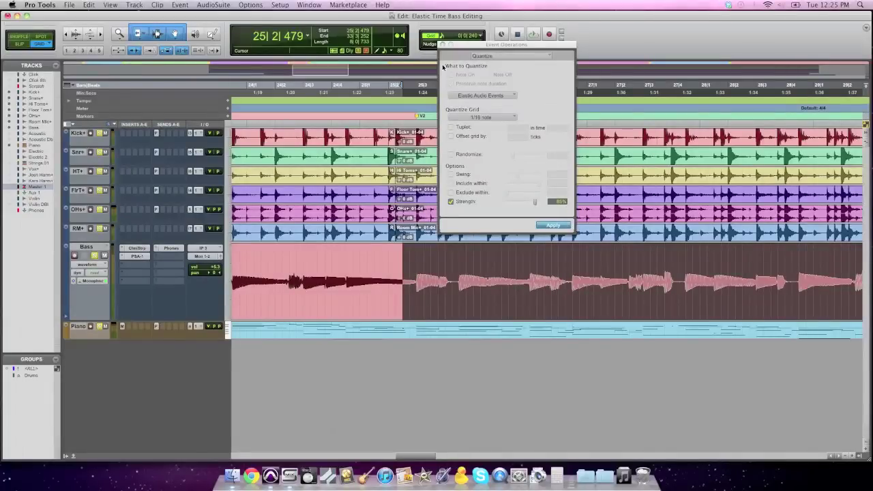
Step: Close the quantize window and switch the Bass track to warp view to examine its warp markers across verse 2
click(441, 44)
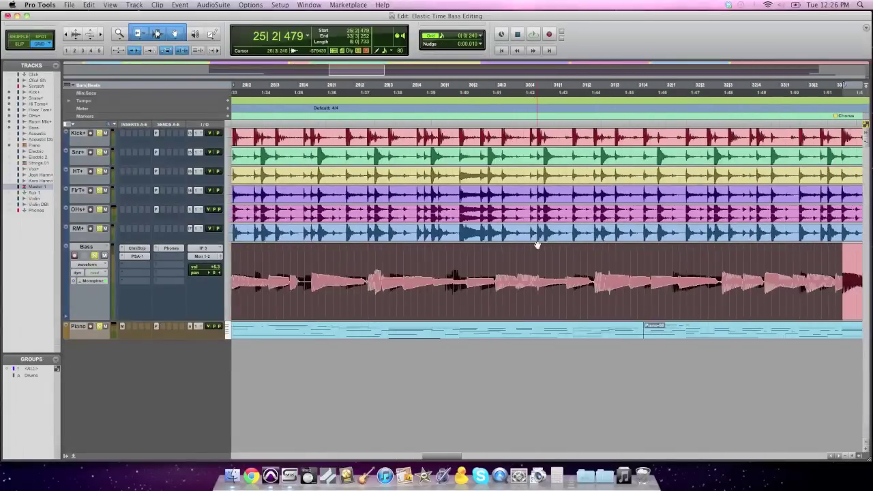
scroll(538, 244, left, 10)
scroll(539, 244, right, 2)
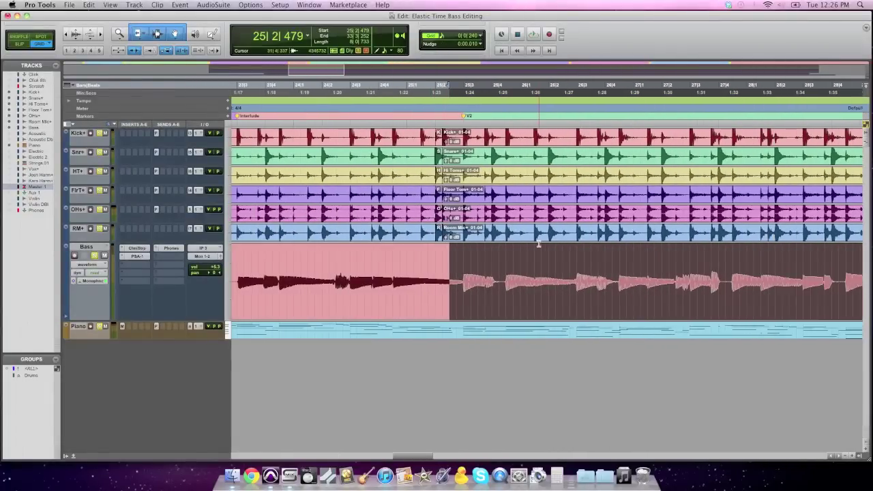
click(89, 264)
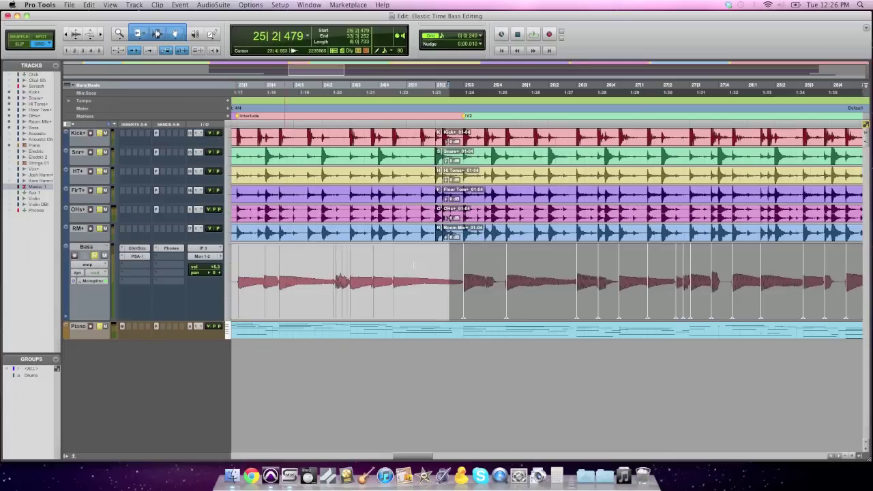
click(448, 266)
scroll(579, 273, right, 10)
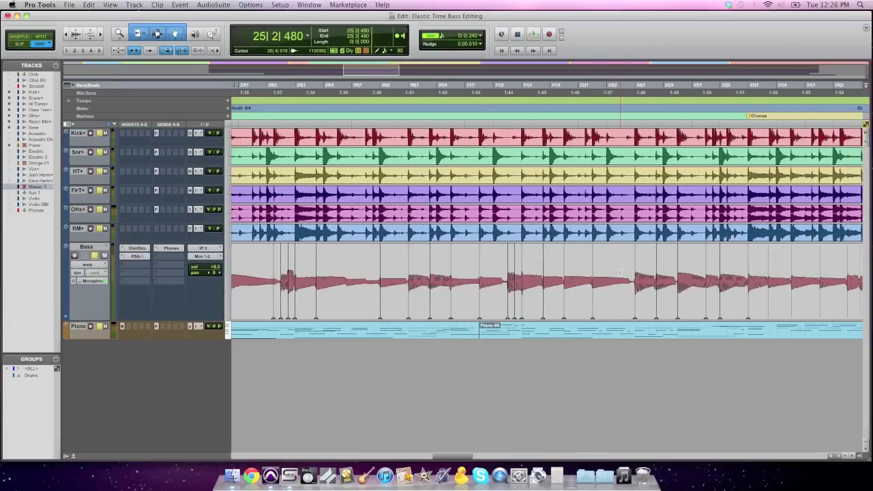
Step: Undo and redo the bass quantize to compare the verse 2 timing before and after
key(super+z)
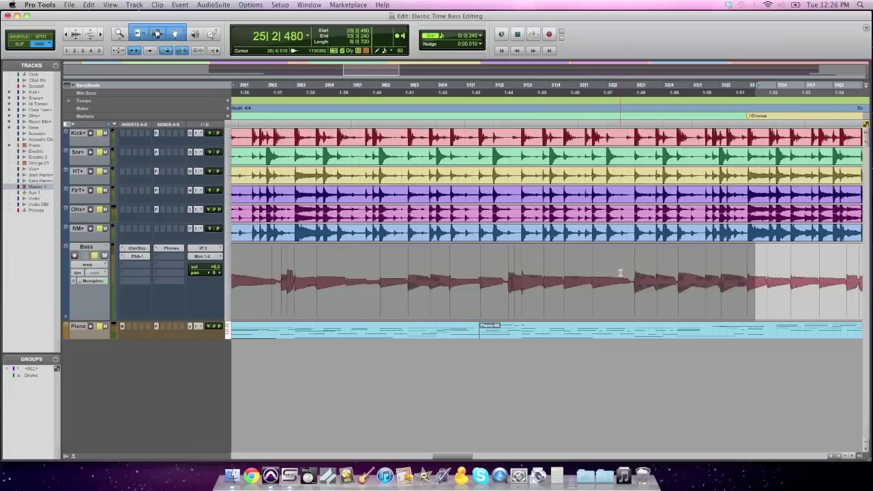
key(super+shift+z)
click(620, 273)
scroll(617, 272, left, 10)
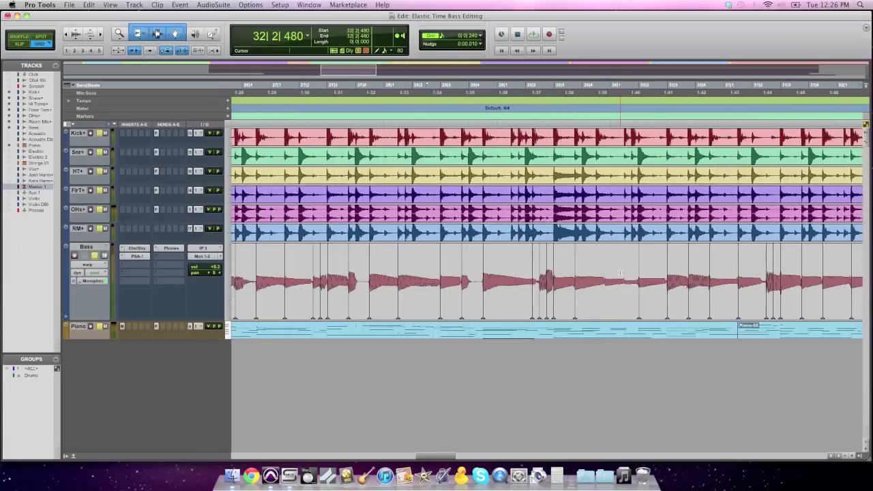
Step: Return the Bass track to waveform view and play the quantized verse 2 from 25|1|480
click(87, 264)
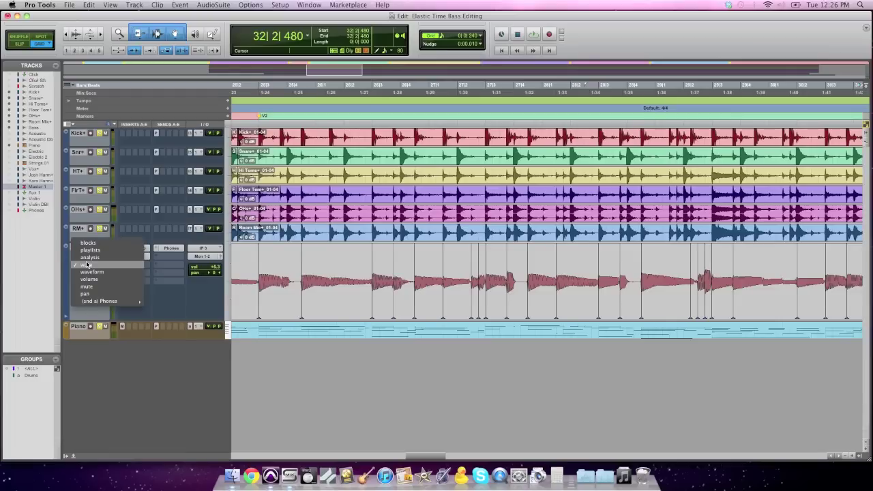
click(302, 274)
scroll(307, 273, left, 3)
click(313, 273)
key(space)
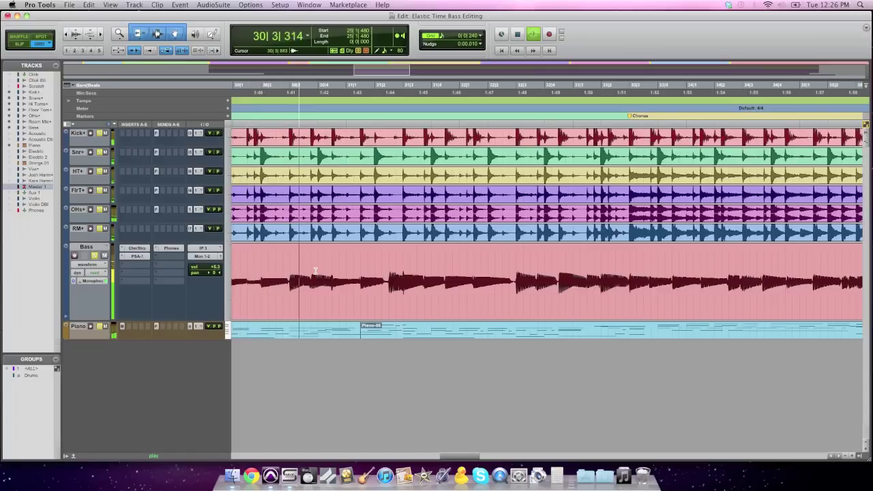
key(space)
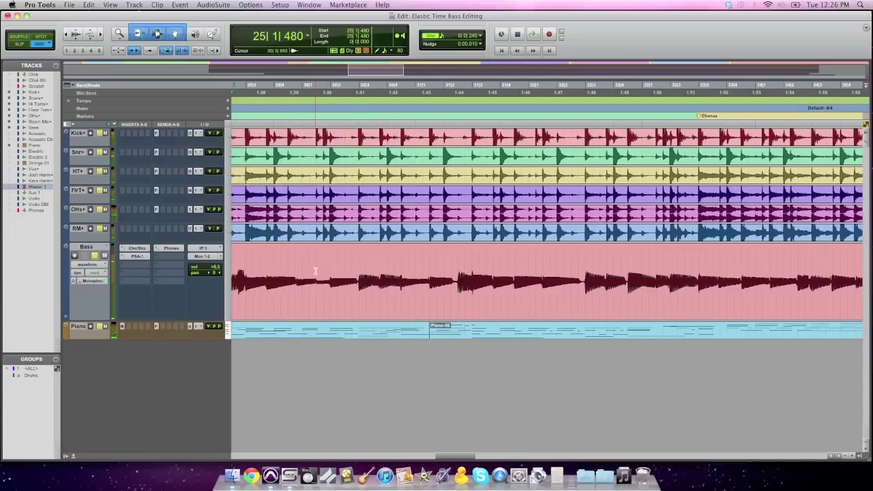
Step: Select the bass audio from 29|2|480 to 30|3|000 and play it to check the timing
click(376, 271)
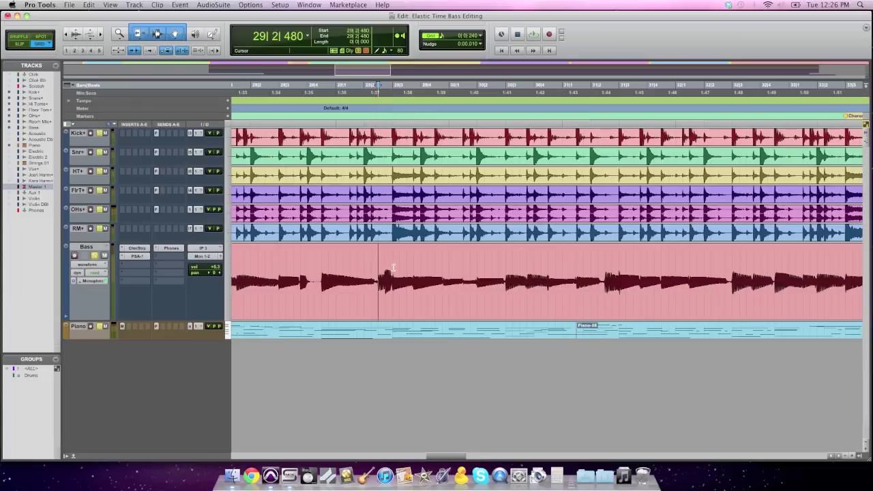
drag(393, 267, 504, 264)
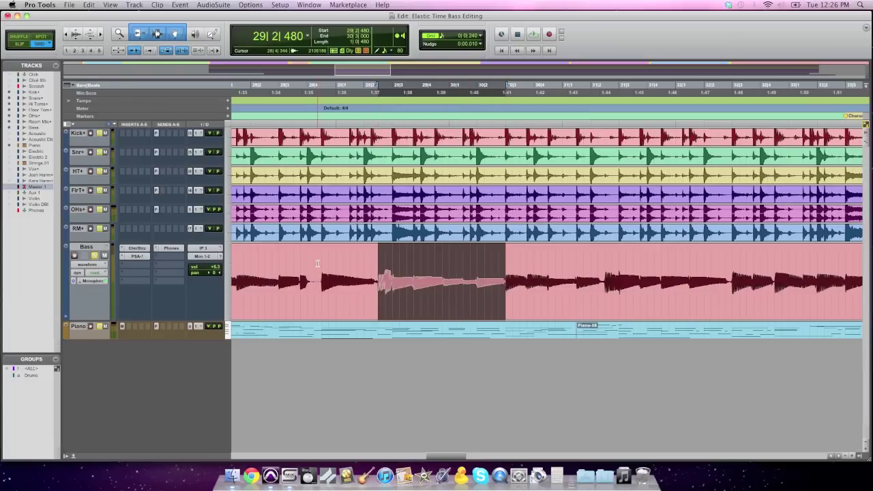
key(space)
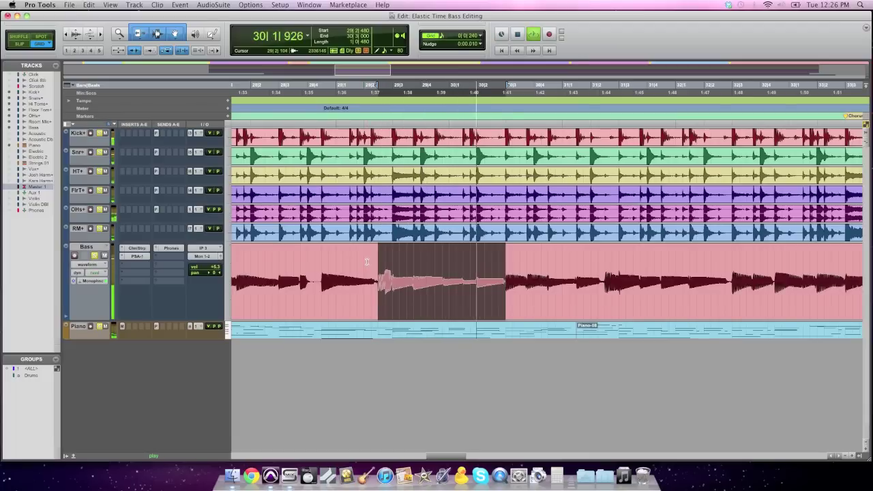
key(space)
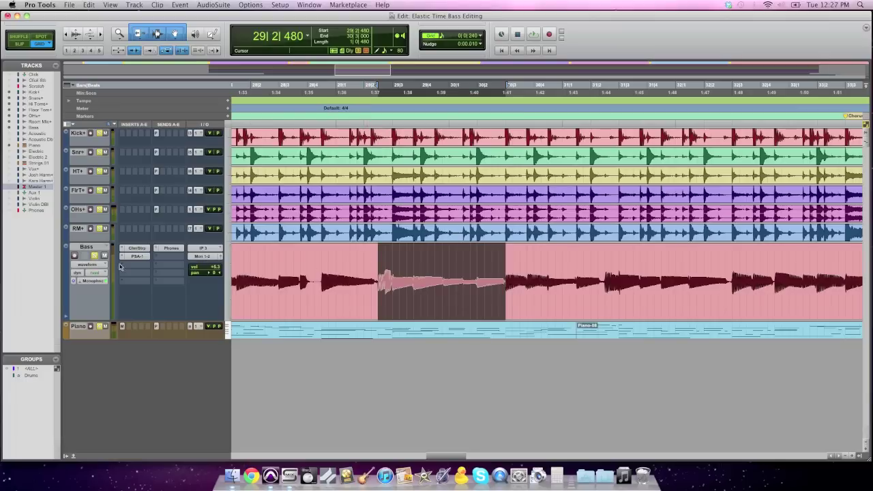
Step: Switch the Bass track to warp view and play from 29|2|480 to look for notes without warp markers
click(96, 266)
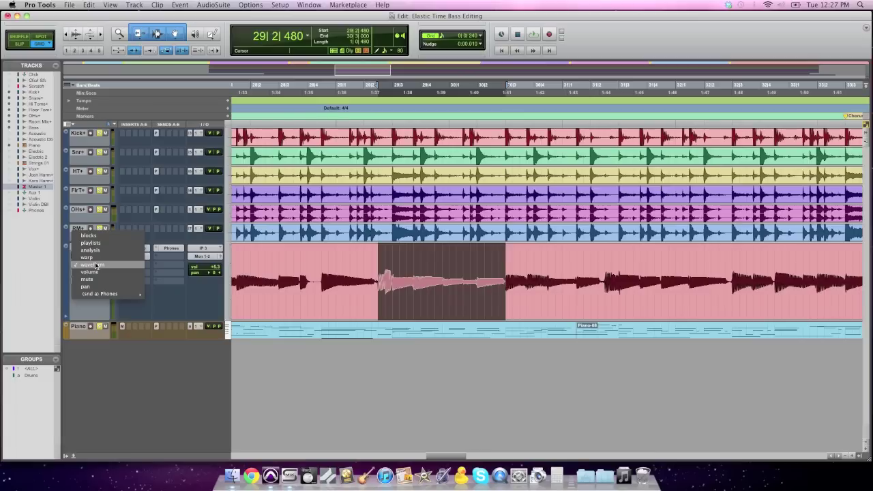
click(87, 257)
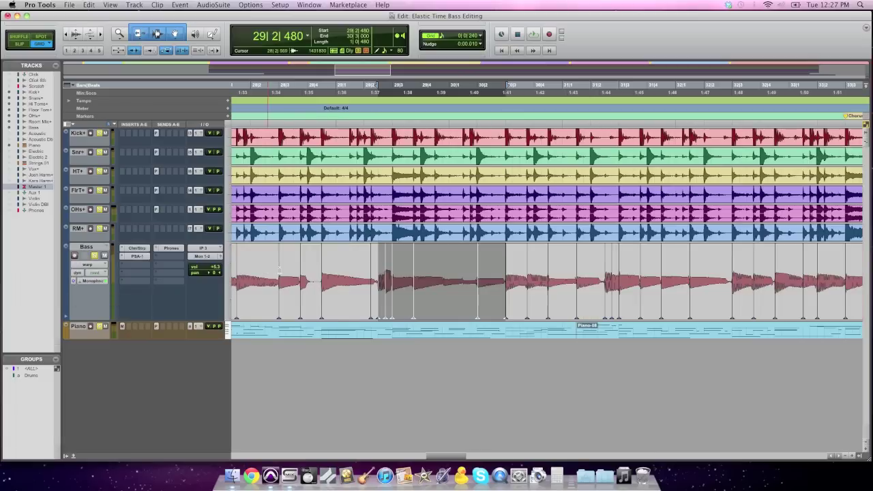
click(379, 271)
key(space)
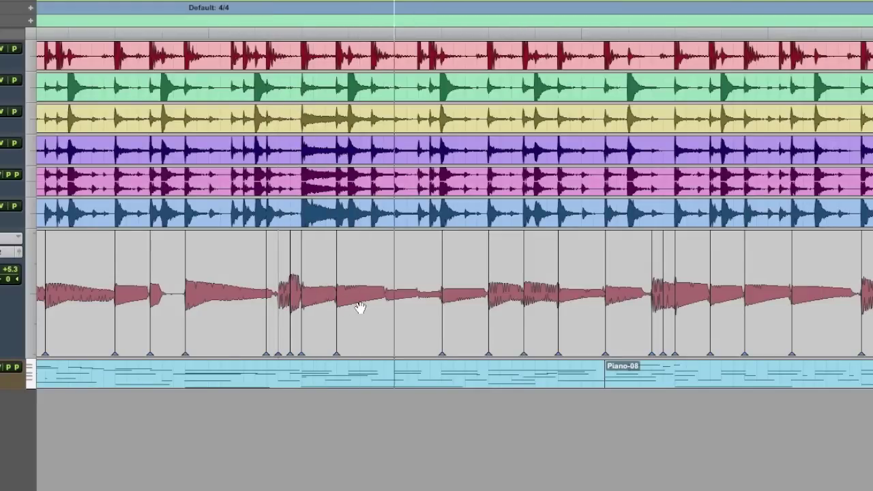
key(space)
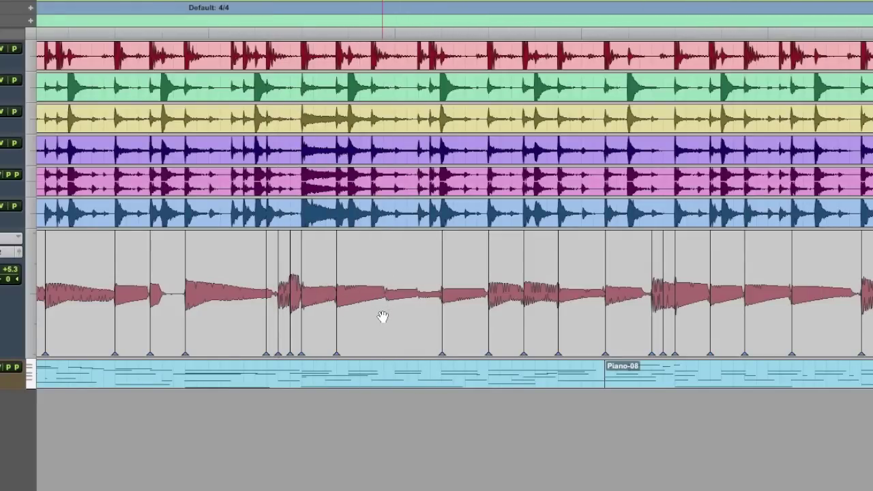
Step: Show the Bass track in analysis view and add an event marker at the onset of the bass note just after 29|4|720
key(t)
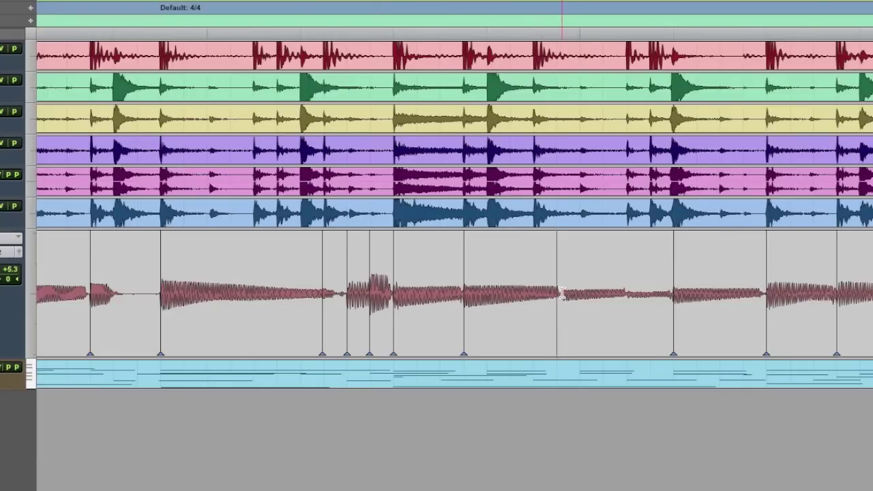
key(t)
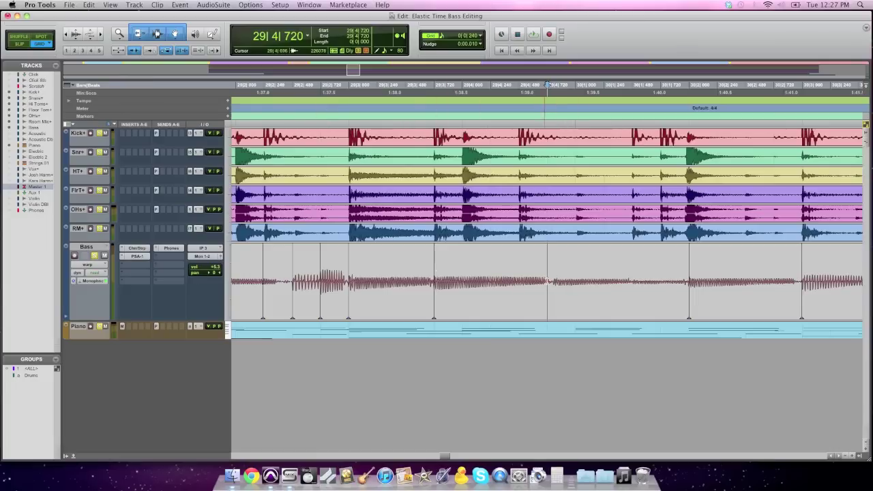
double_click(548, 279)
click(87, 264)
click(88, 272)
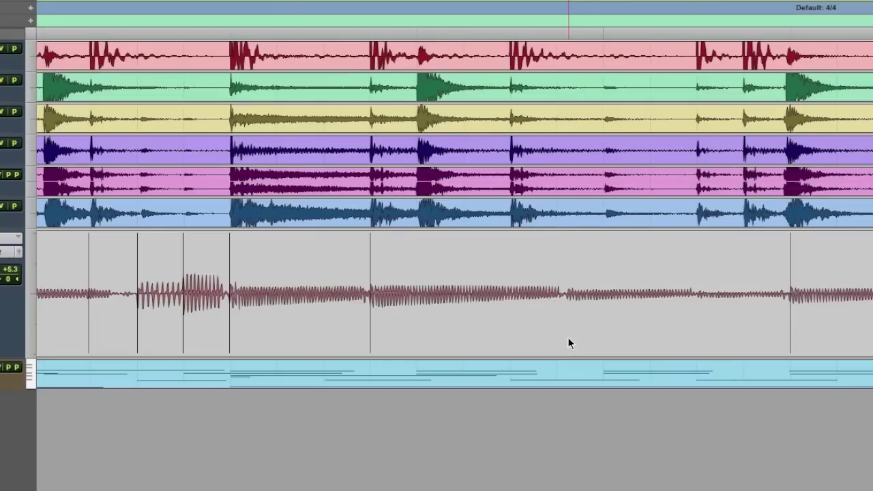
double_click(555, 308)
drag(569, 337, 566, 334)
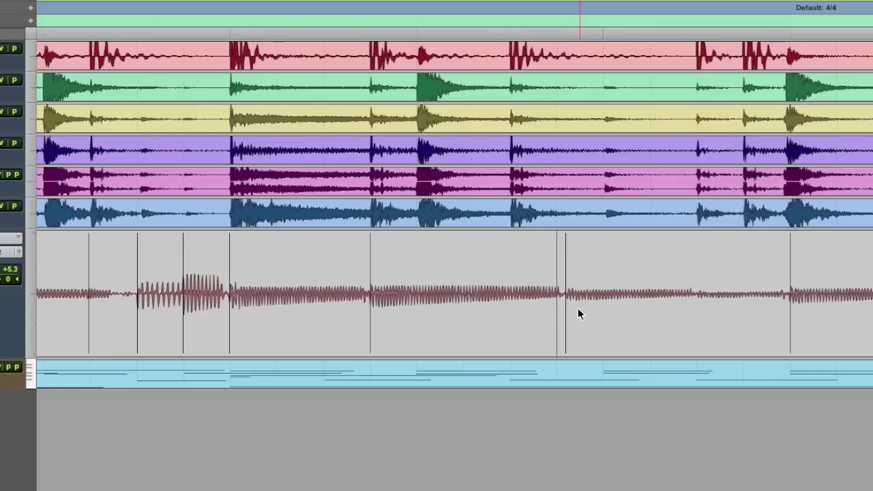
Step: Add an event marker on the bass note near 30|1|480 and shift the marker near 30|2|000 slightly earlier onto its note's onset
click(699, 322)
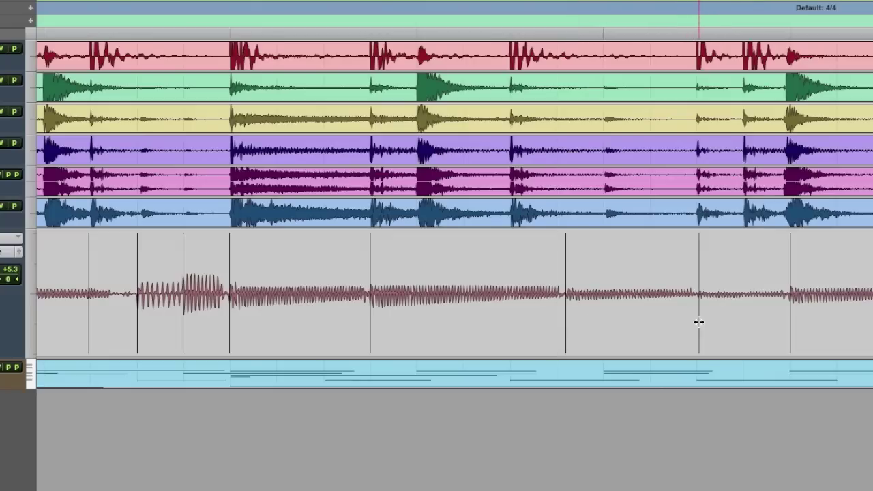
key(t)
key(t)
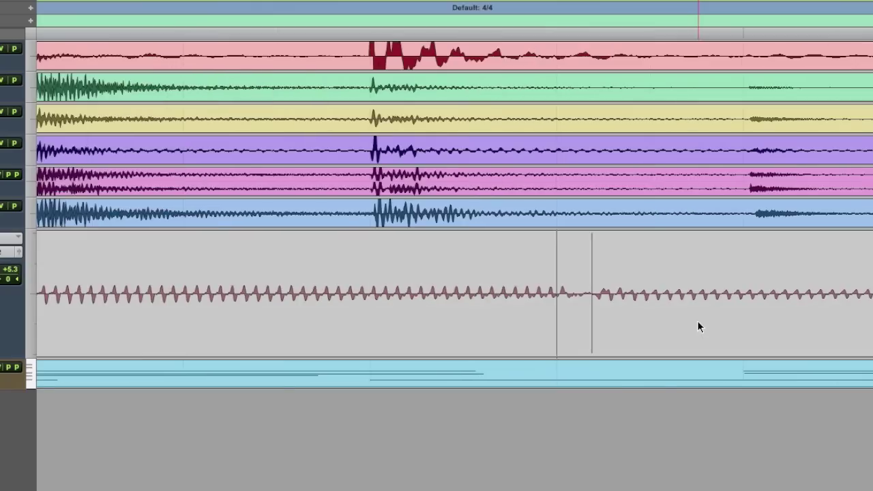
scroll(620, 311, right, 10)
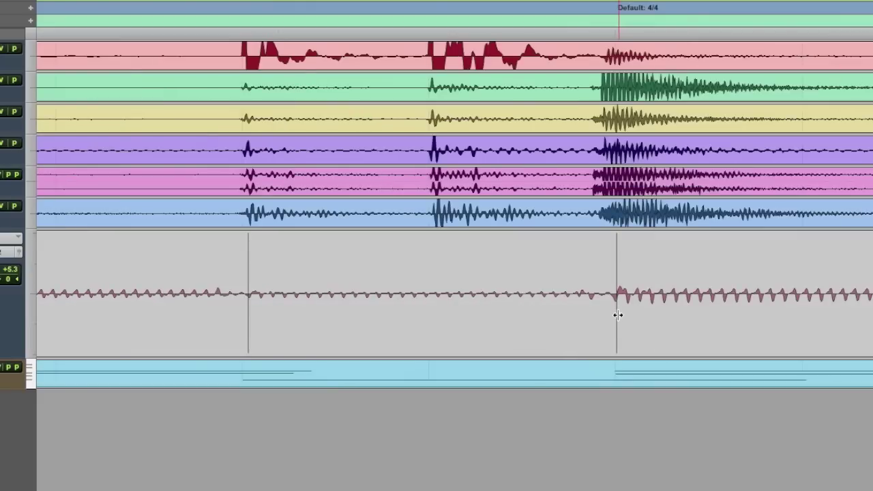
drag(616, 317, 611, 319)
Step: Return the Bass track to warp view, play from 29|2|480, and warp the first newly marked note to 29|4|720
key(r)
key(r)
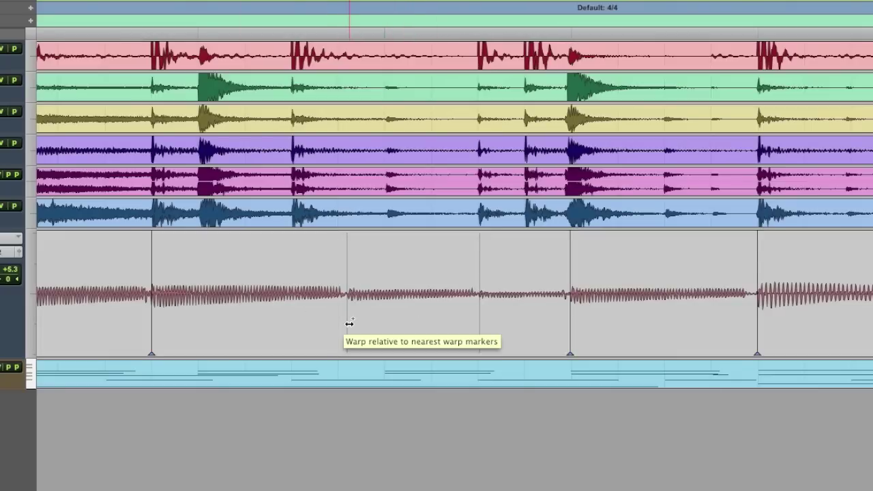
key(r)
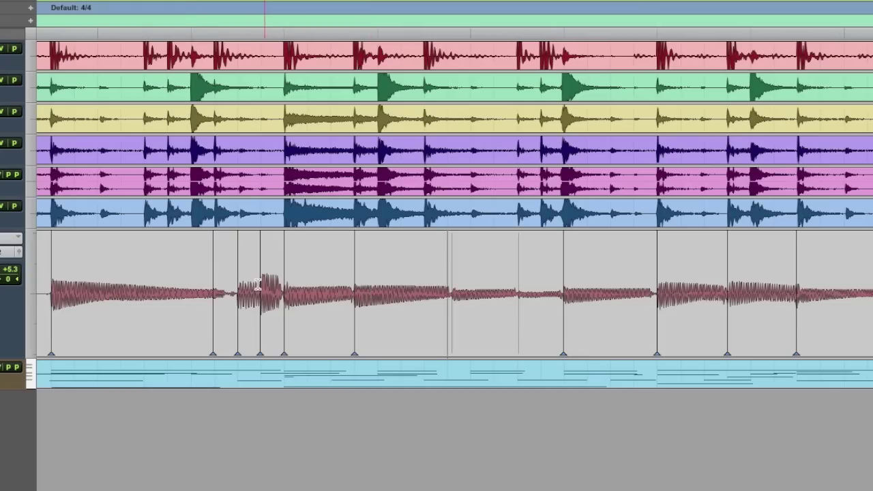
click(239, 281)
key(space)
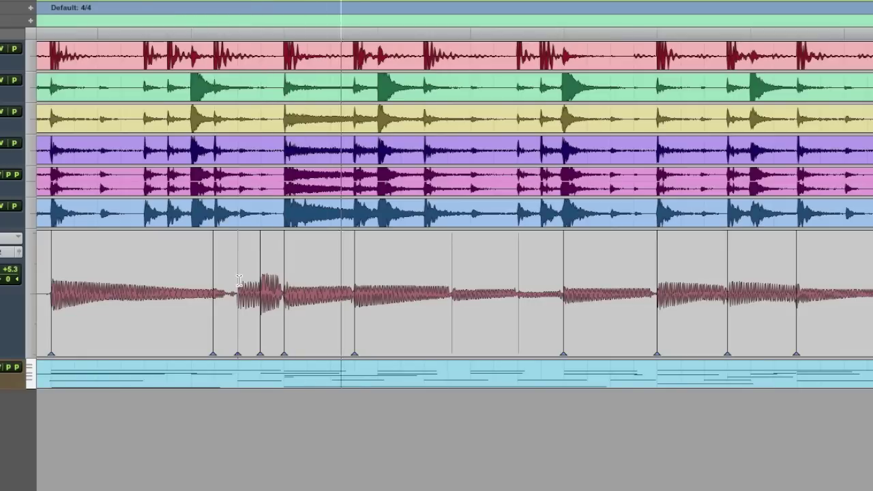
click(453, 315)
drag(453, 315, 445, 315)
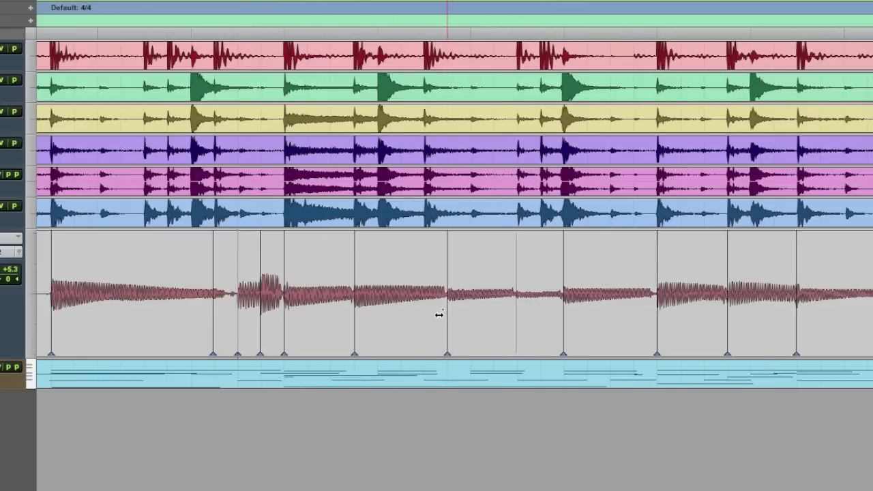
Step: Play the corrected passage and warp the second newly marked bass note to 30|1|480
key(space)
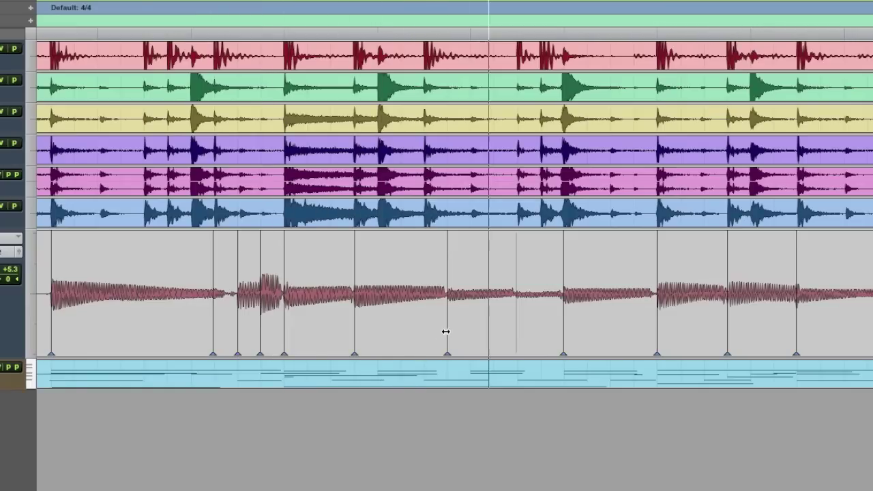
key(space)
double_click(516, 326)
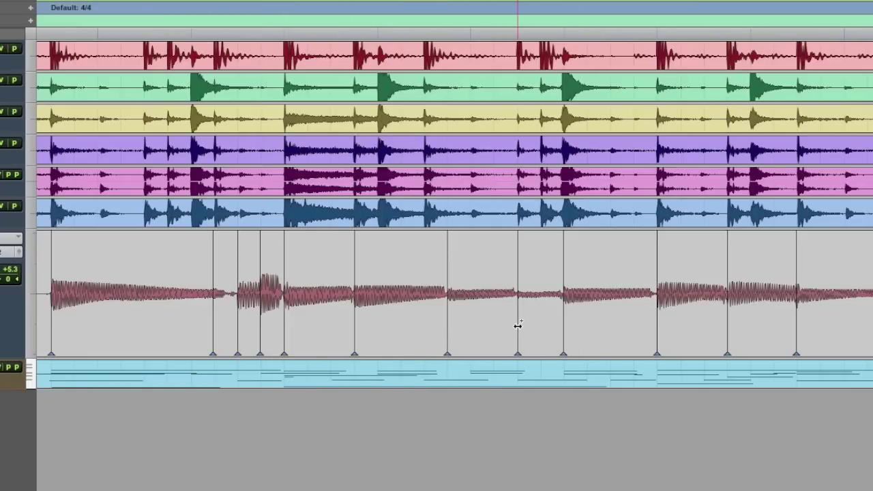
Step: Play from 29|2|480, move the warp marker at 29|4|720 earlier to the kick hit at 29|4|480, and audition the change
key(space)
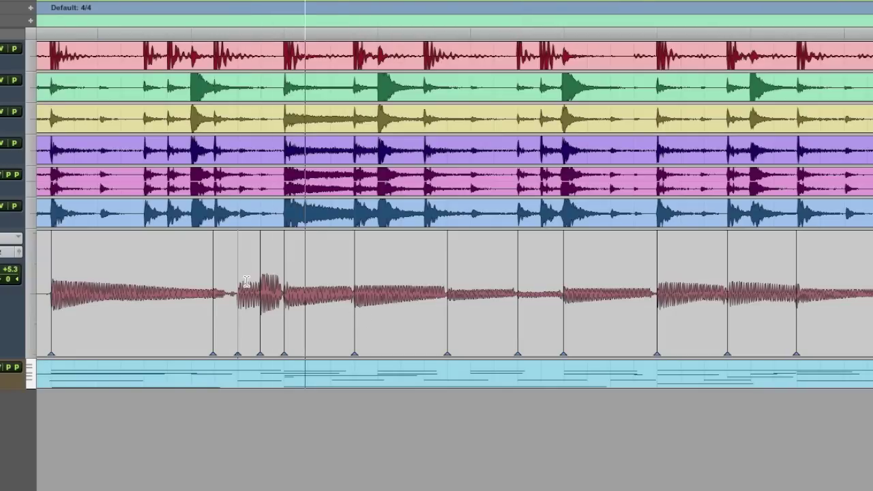
key(space)
drag(446, 320, 429, 315)
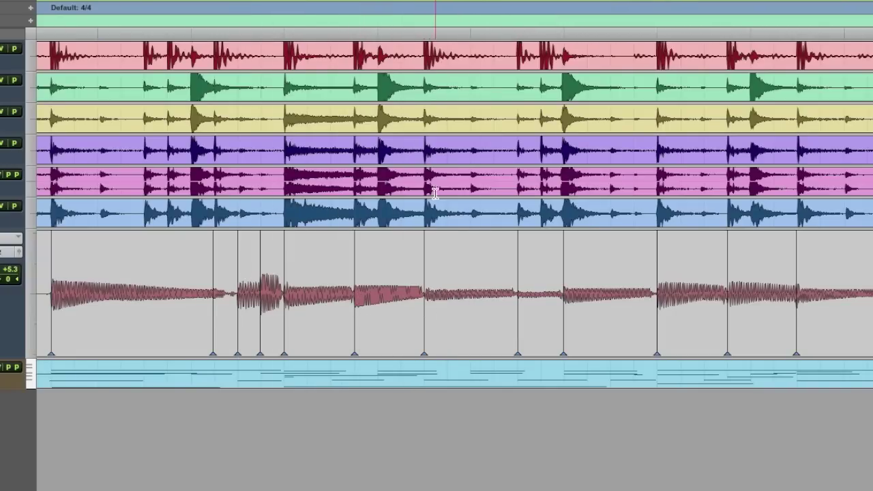
key(space)
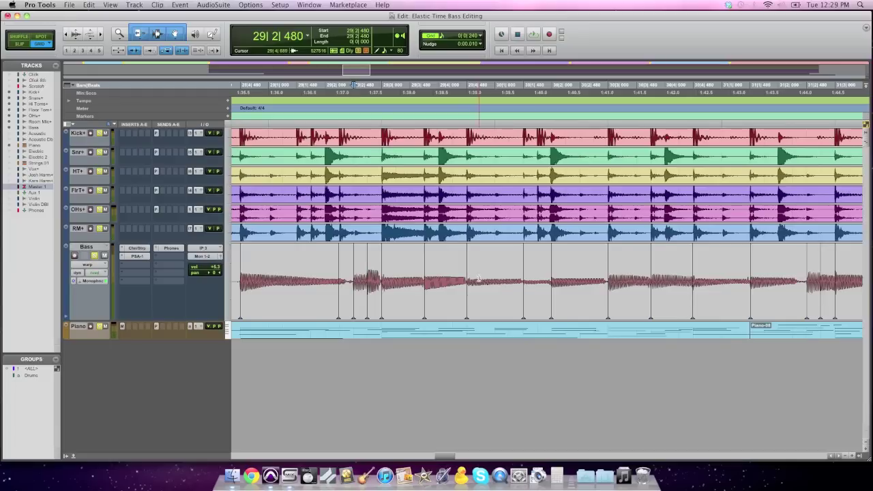
Step: Switch the Bass track from warp view to waveform view
key(r)
key(r)
key(r)
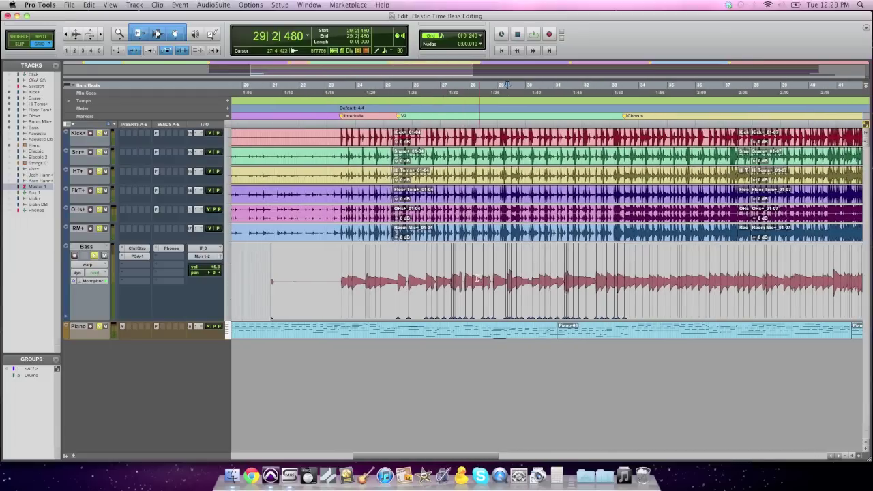
click(87, 264)
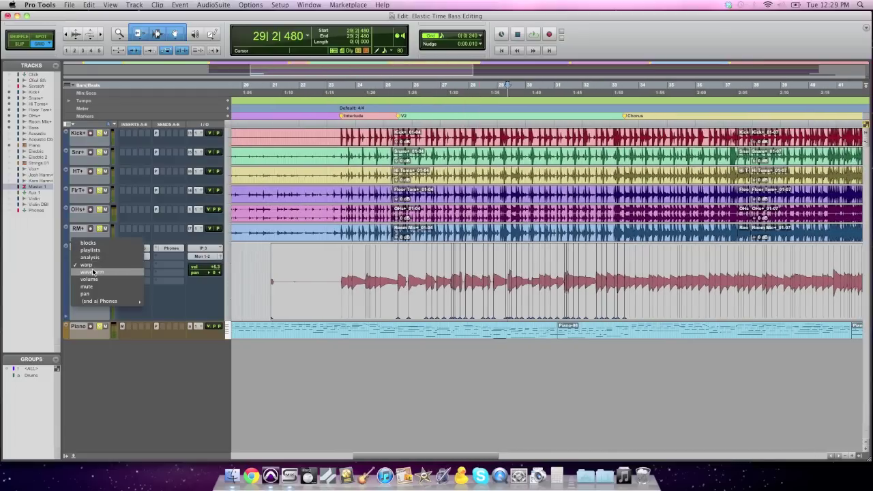
click(93, 272)
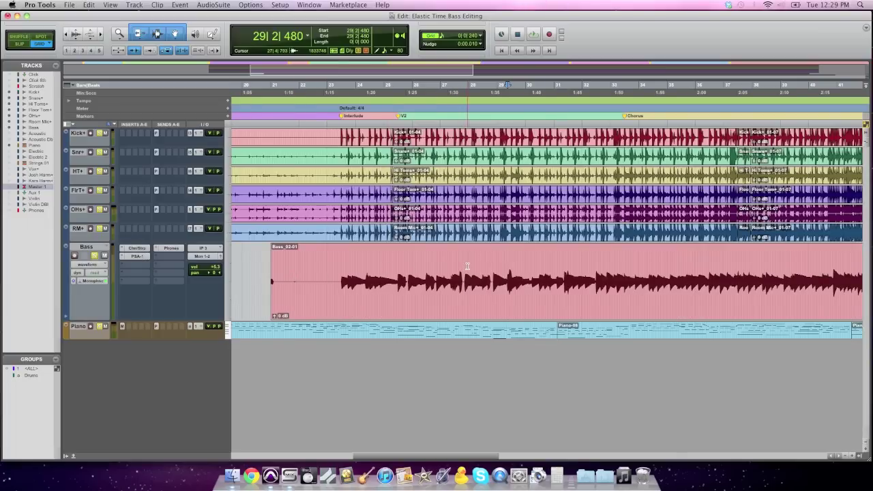
Step: Duplicate the Bass track's current playlist and name the copy "Bass Edit"
scroll(468, 266, right, 3)
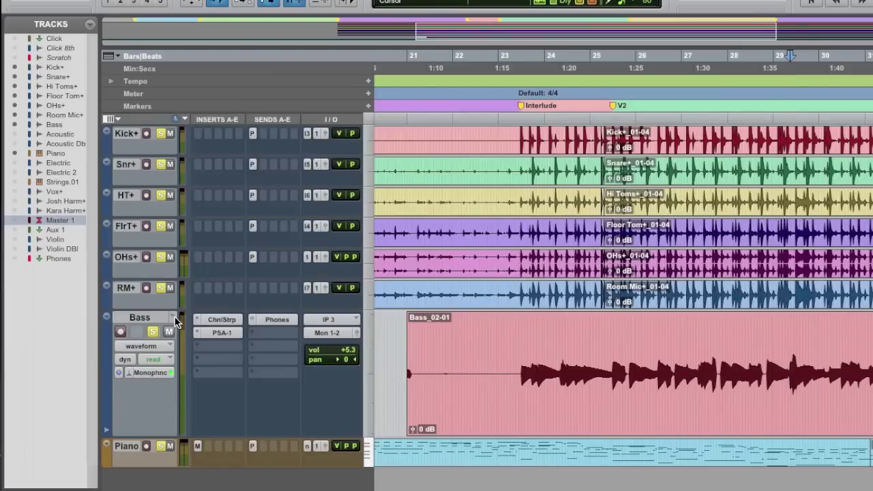
click(108, 248)
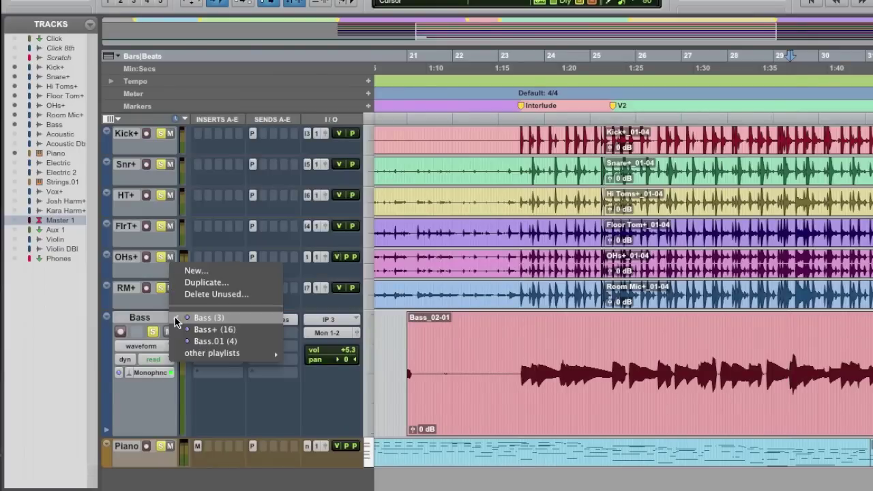
click(195, 282)
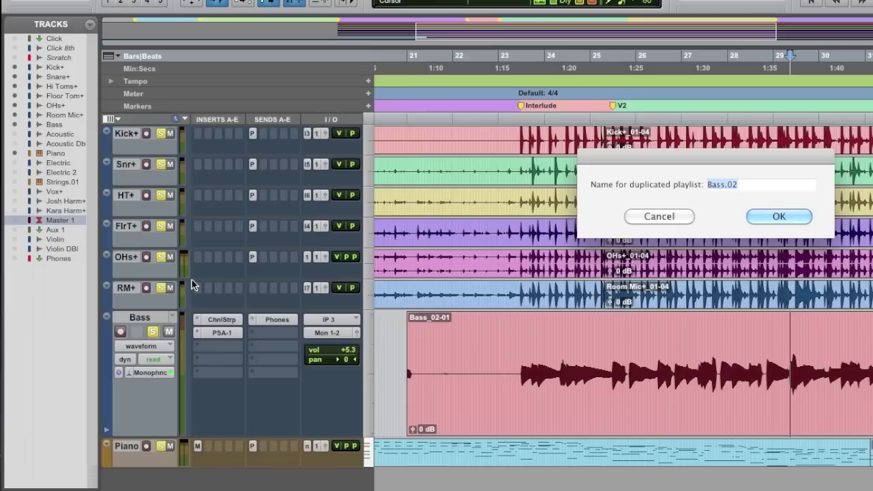
text(Bass Edit)
key(Return)
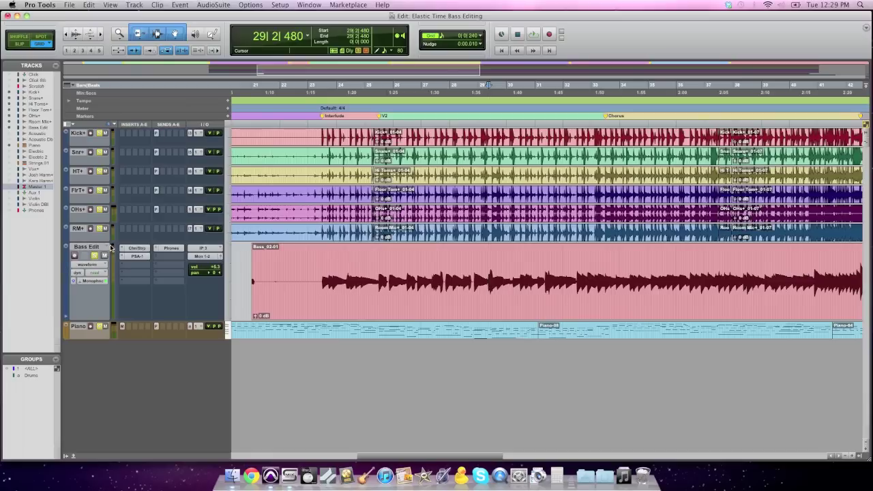
Step: Switch the track to the original Bass playlist for comparison and return it to the Bass Edit playlist
click(110, 248)
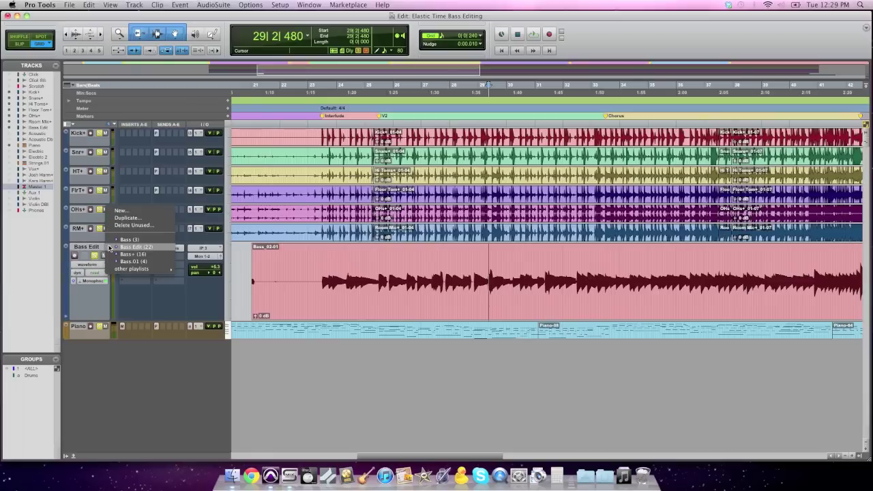
click(144, 240)
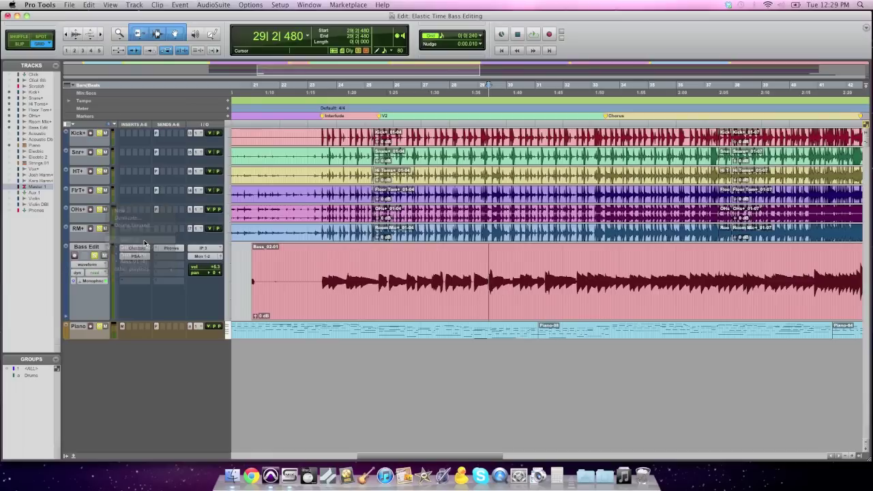
click(110, 248)
click(140, 251)
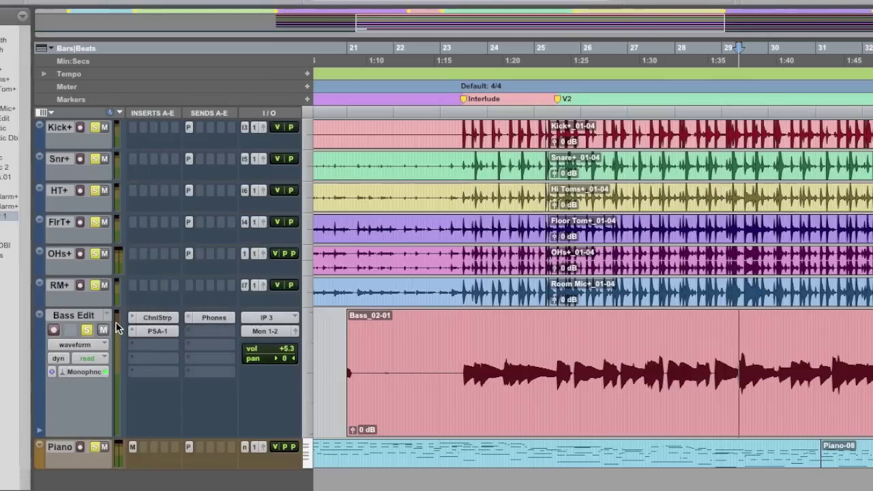
Step: Disable Elastic Audio on the Bass Edit track and commit the warped clips to disk
click(63, 373)
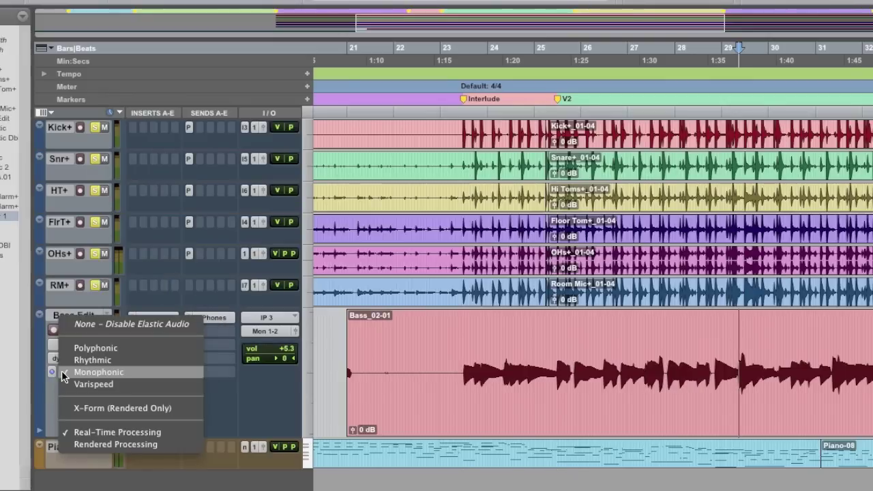
click(124, 325)
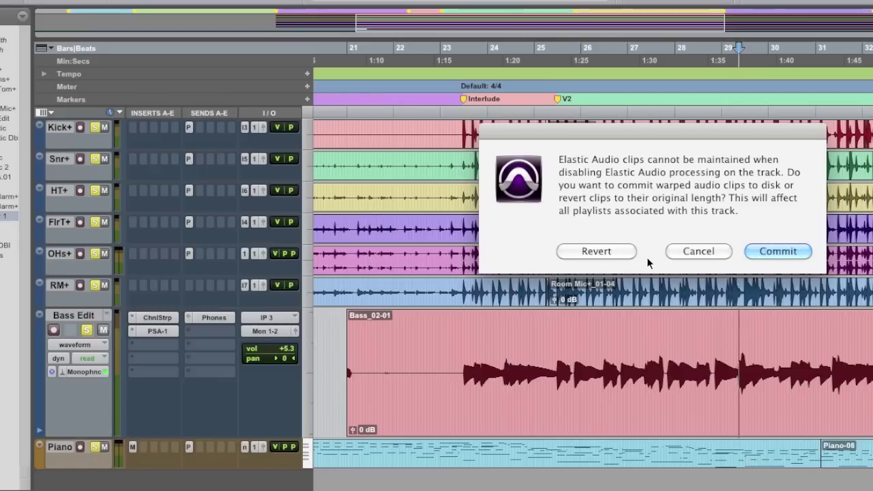
click(778, 251)
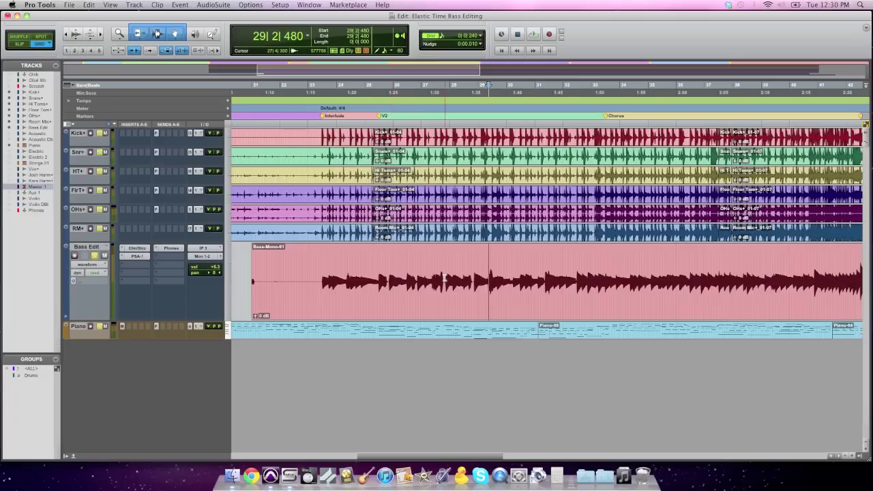
Step: Play the committed bass with the drums from 25|2|240, just before the V2 marker, and stop playback after a few bars
key(t)
key(t)
scroll(479, 281, left, 6)
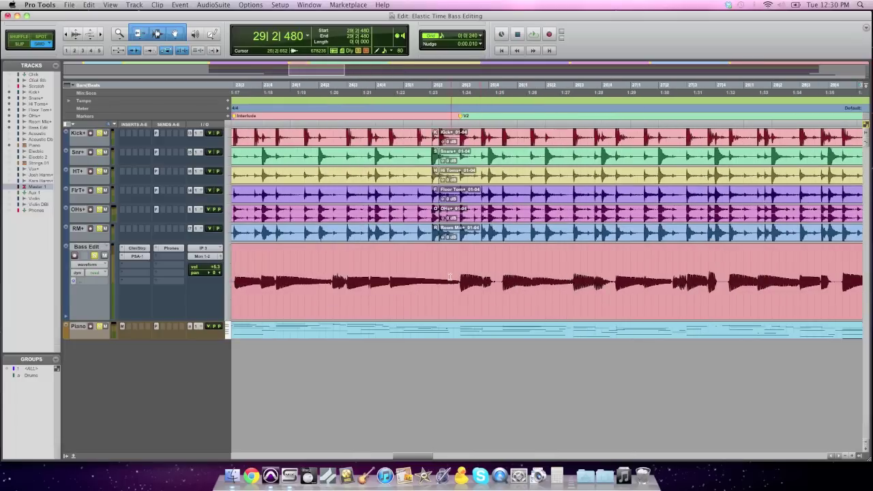
key(space)
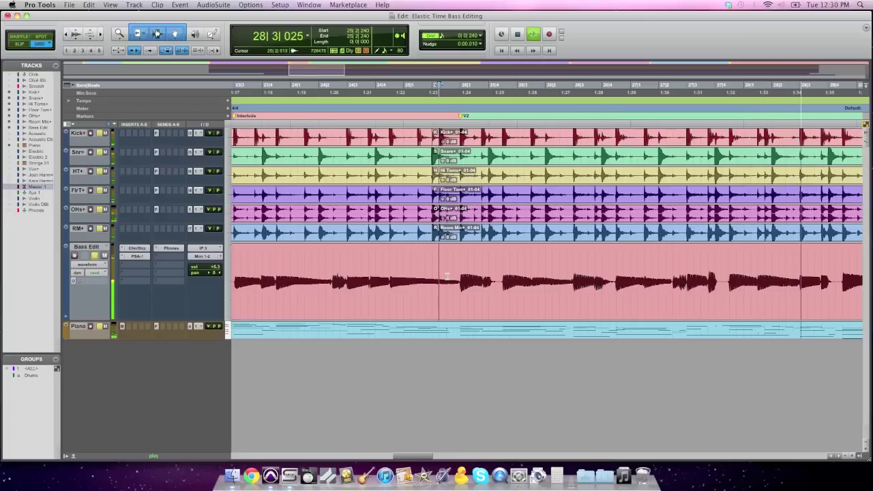
key(space)
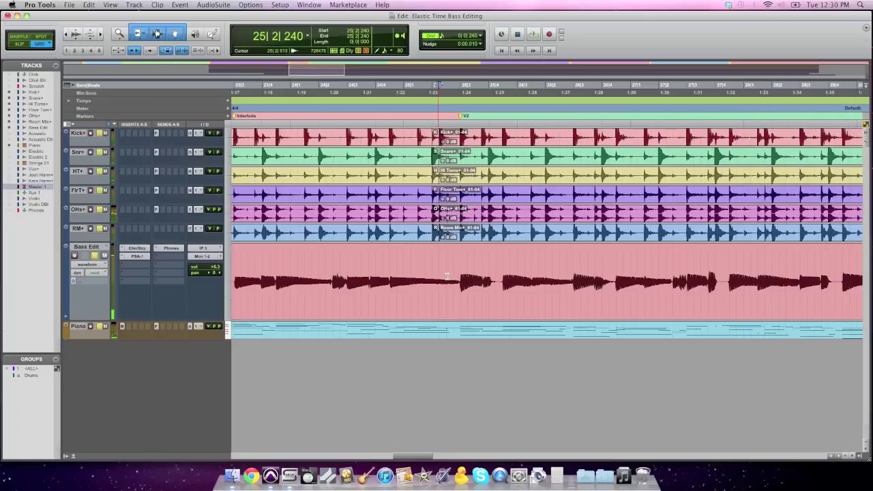